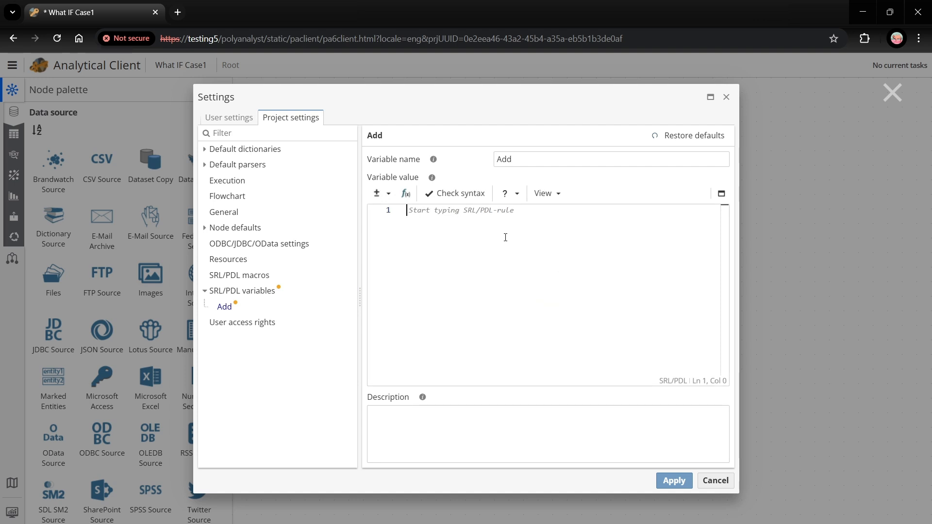
Step: Set the Add variable's value to 0, create another SRL/PDL variable Multiple with value 1, and apply the project settings
text(0)
click(272, 294)
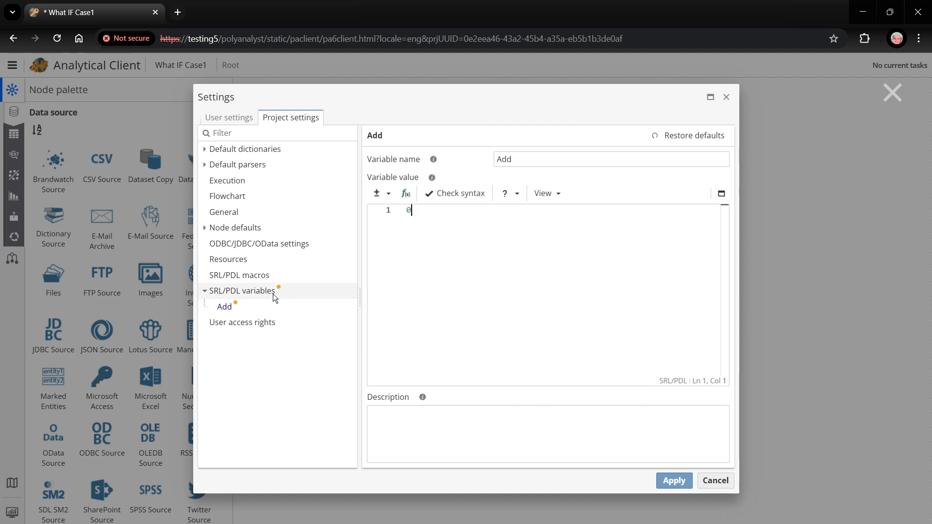
click(372, 159)
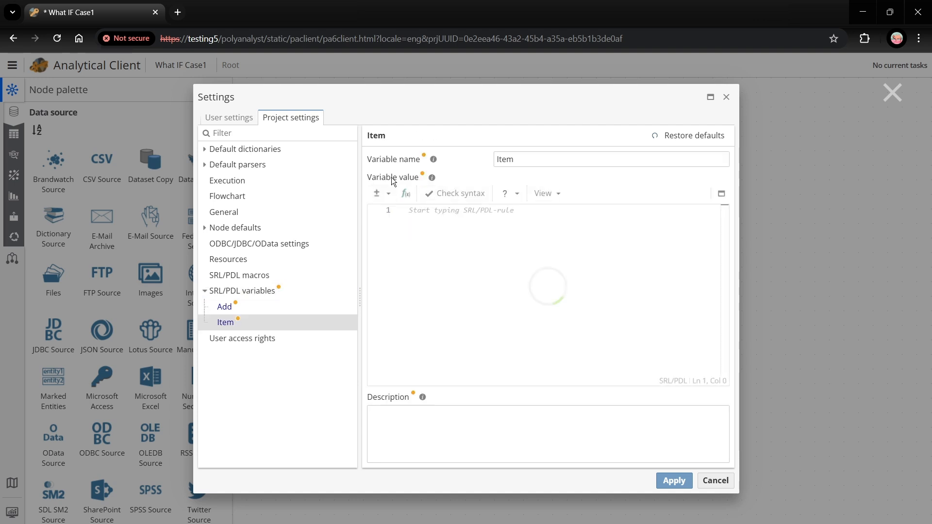
double_click(525, 161)
text(Multipl)
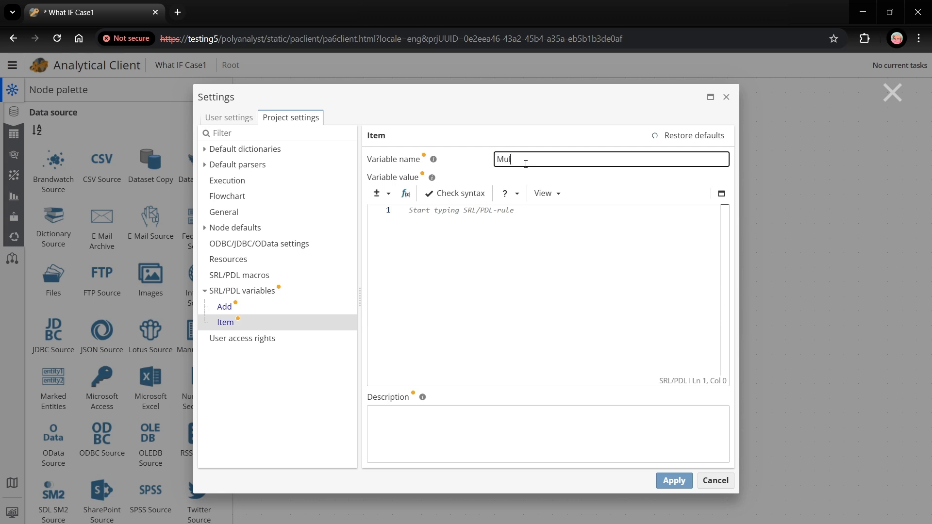
click(501, 242)
text(1)
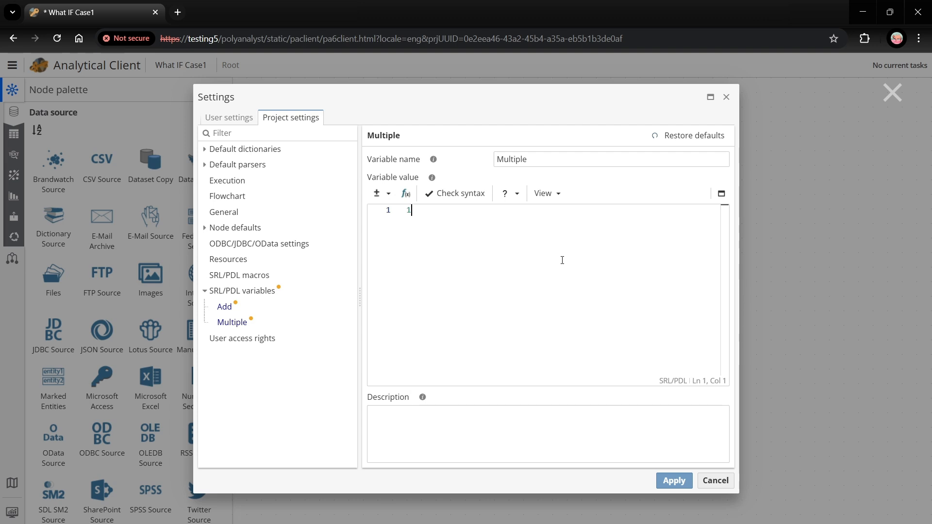
click(672, 481)
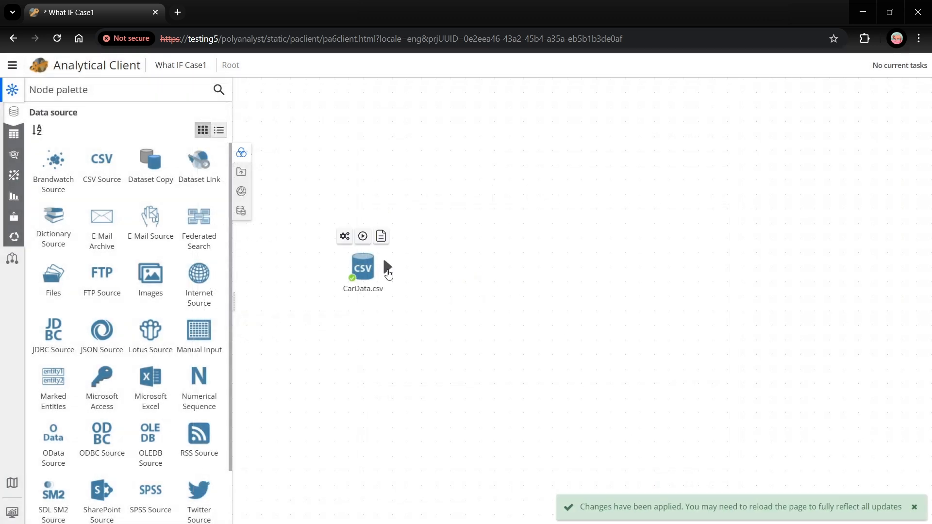
Step: Add a Derive node connected to the output of the CarData.csv node
drag(386, 266, 460, 268)
text(der)
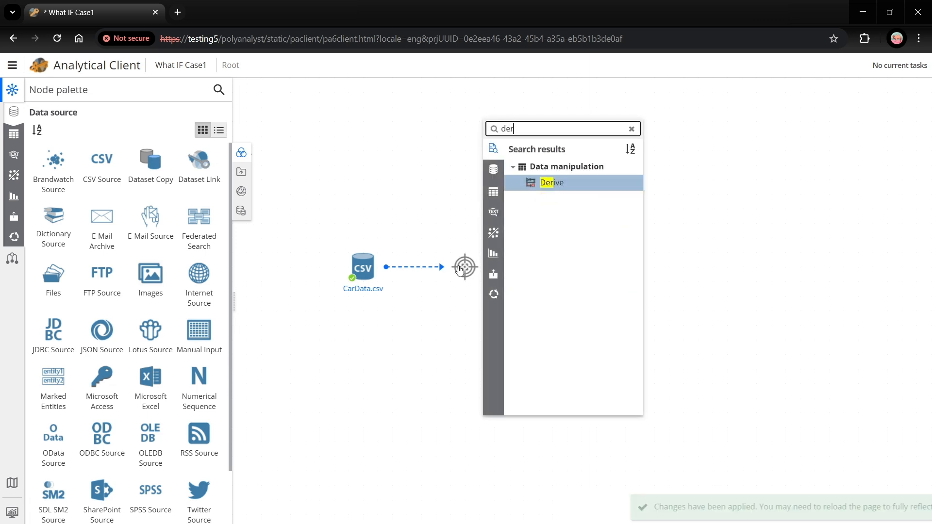
key(Return)
Step: Open the Derive node's properties and name its derivative column NewMpg
right_click(459, 270)
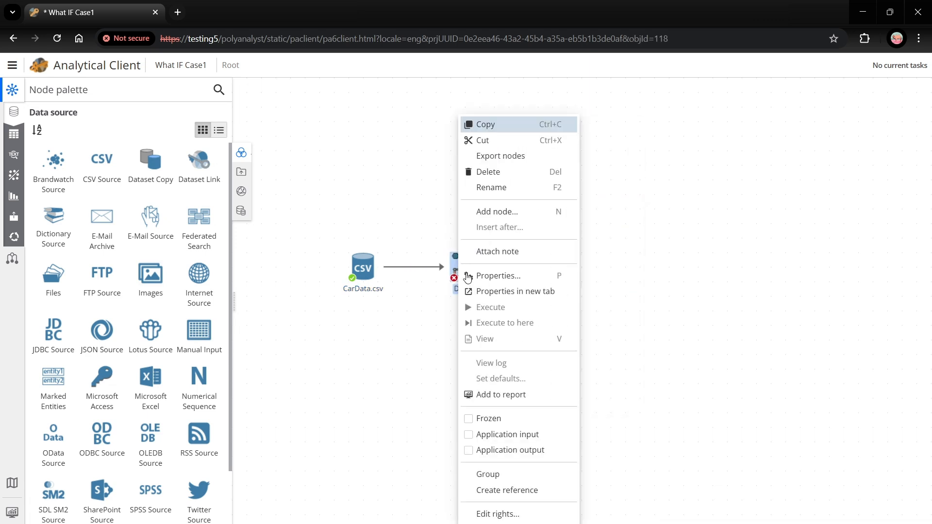
click(493, 274)
double_click(155, 161)
text(NewMpg)
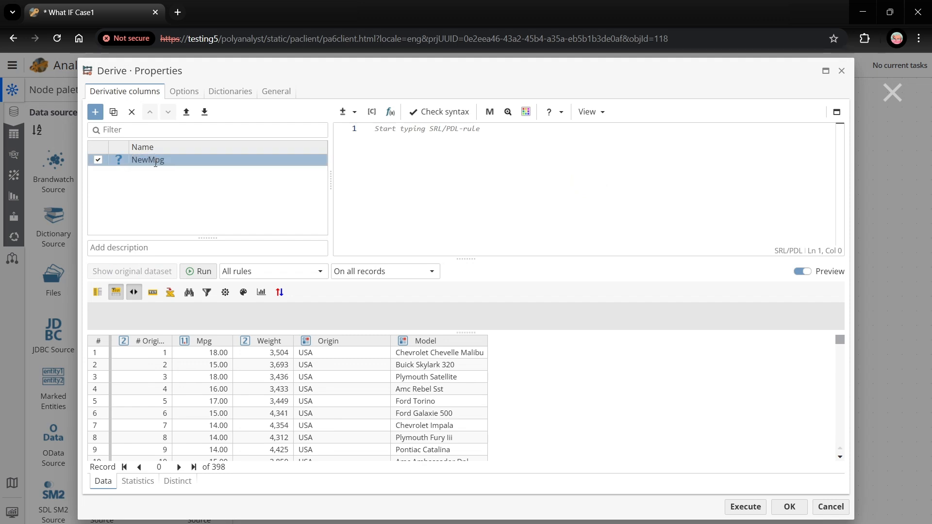
Step: Define NewMpg with the rule [Mpg]*var(Multiple)+var(Add) and execute the Derive node
click(422, 132)
text([)
key(Return)
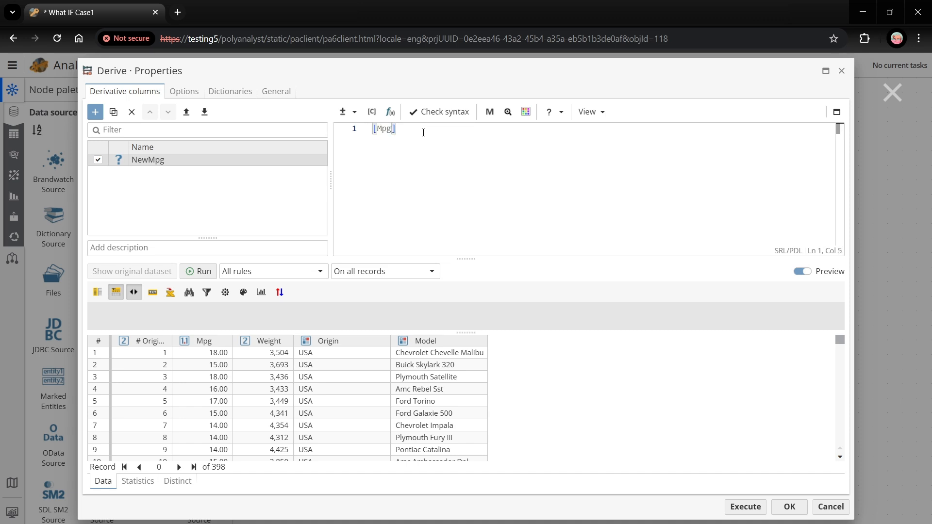
text(*)
text(var)
text((Multiple))
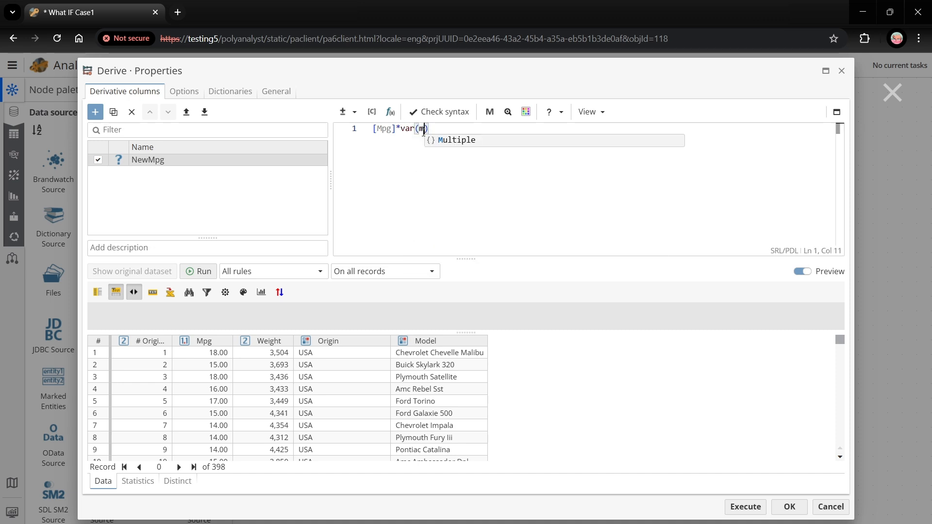
text(+)
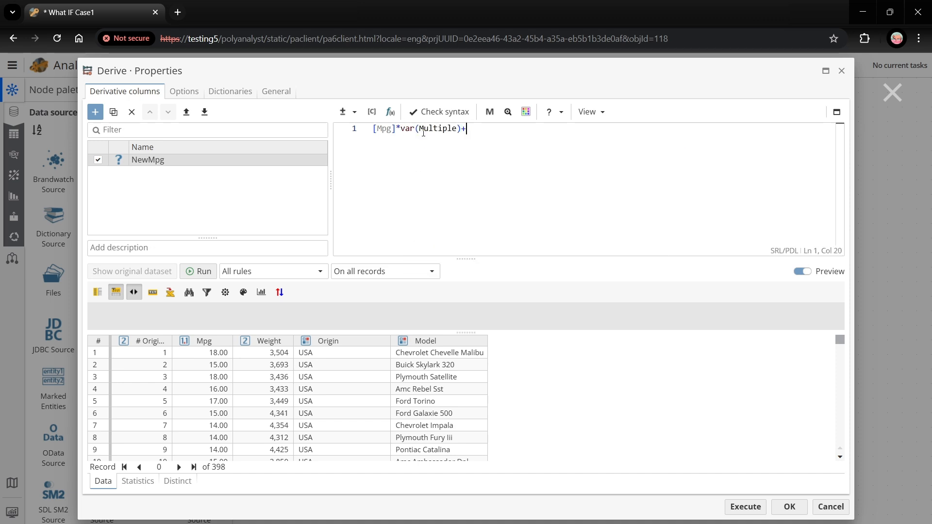
text(var(Add)
click(743, 507)
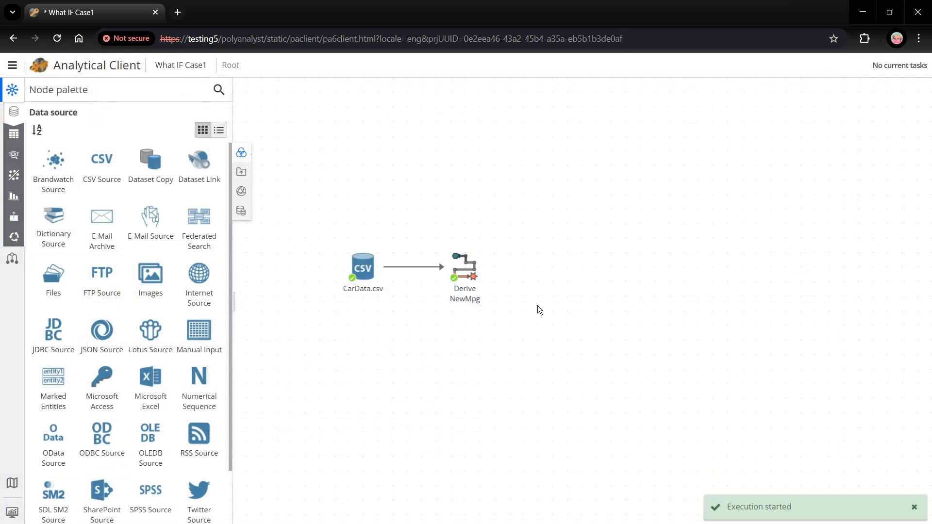
Step: Add a Modify Columns node connected to the output of the Derive node
drag(487, 269, 550, 269)
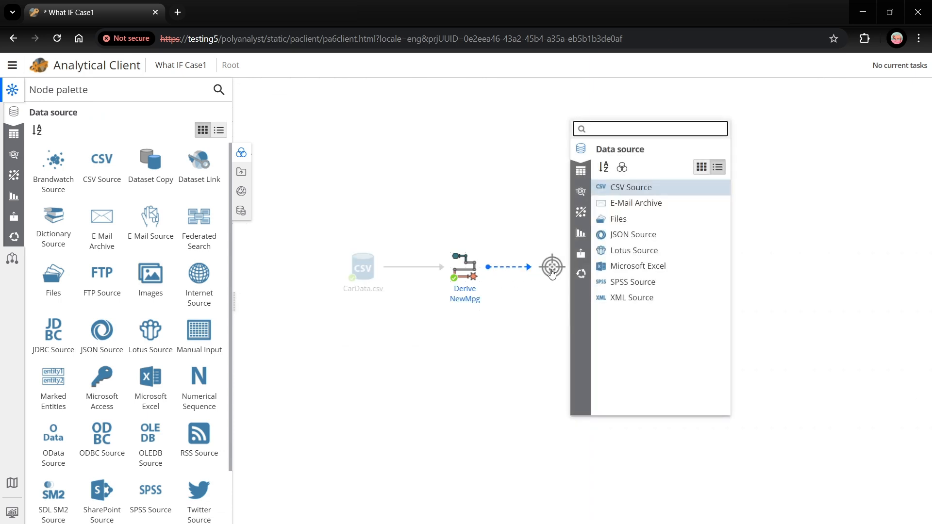
text(mo)
key(Down)
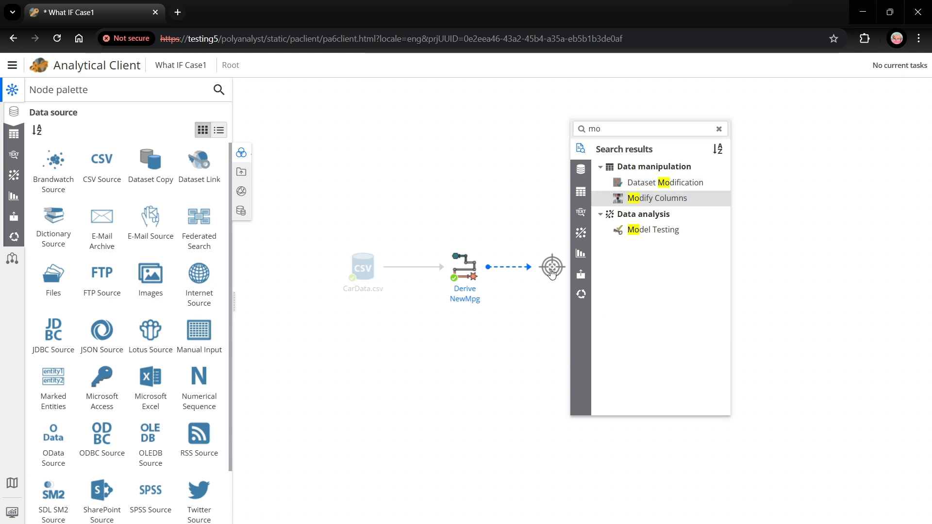
click(679, 199)
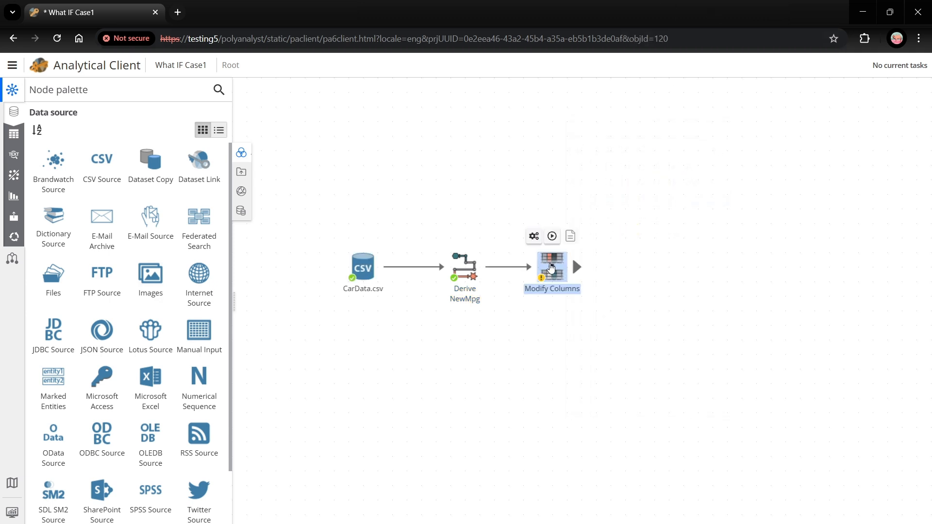
Step: In the Modify Columns properties, move NewMpg to the first position in the column order and execute the node
right_click(551, 268)
click(616, 266)
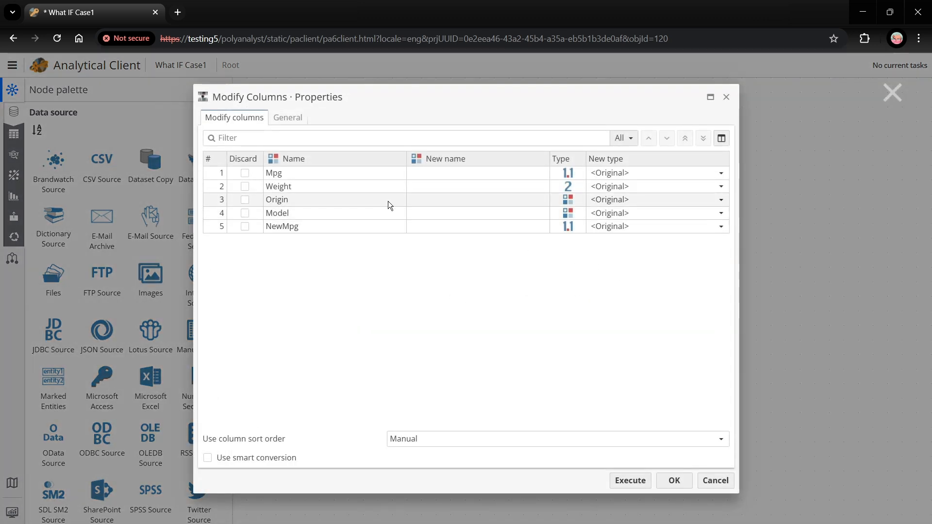
click(343, 227)
click(684, 138)
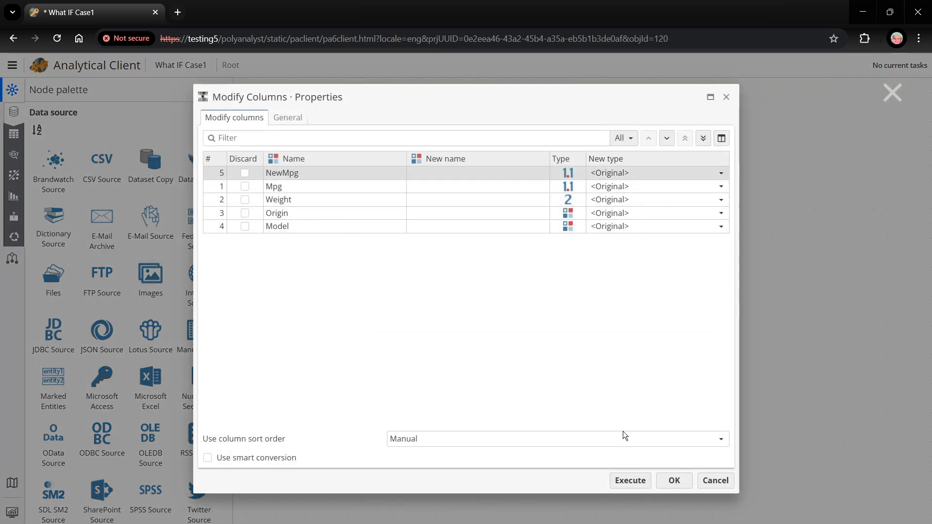
click(630, 480)
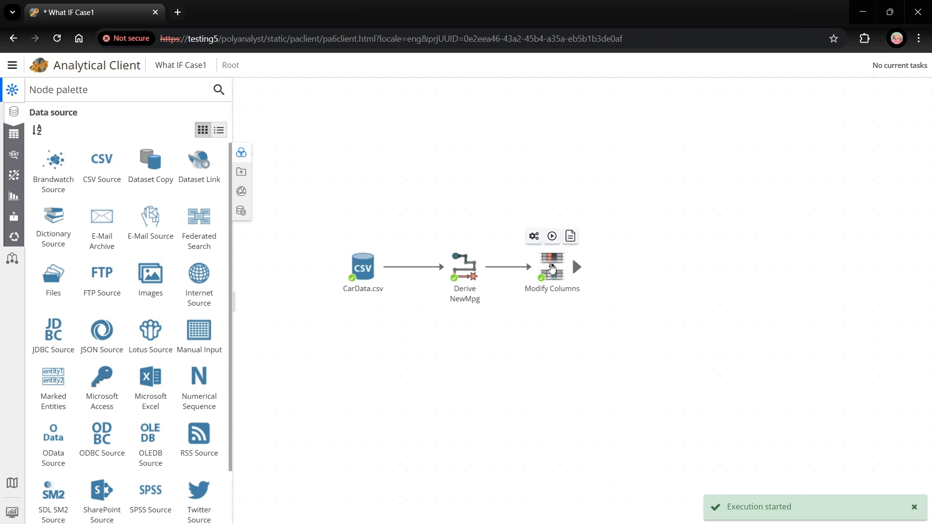
Step: View the Modify Columns dataset, compare the NewMpg column with the Mpg column, and close the view
double_click(551, 263)
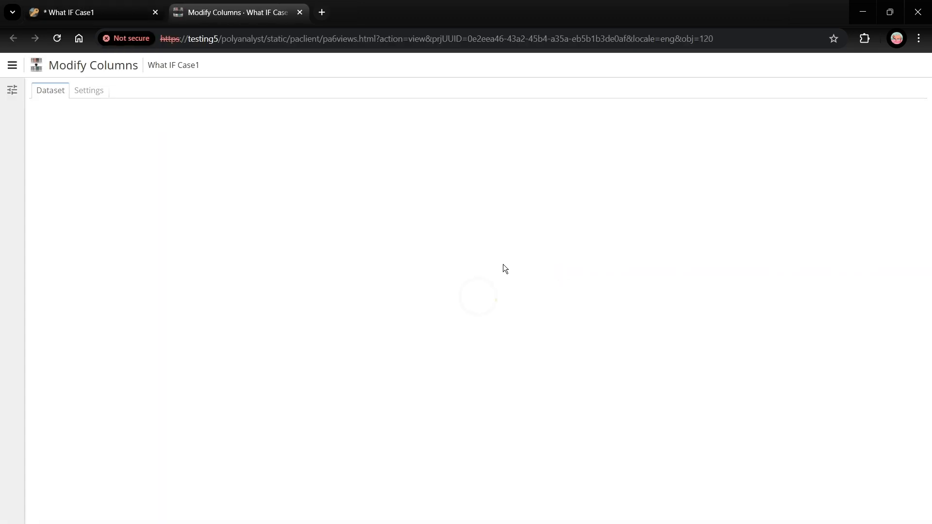
click(91, 193)
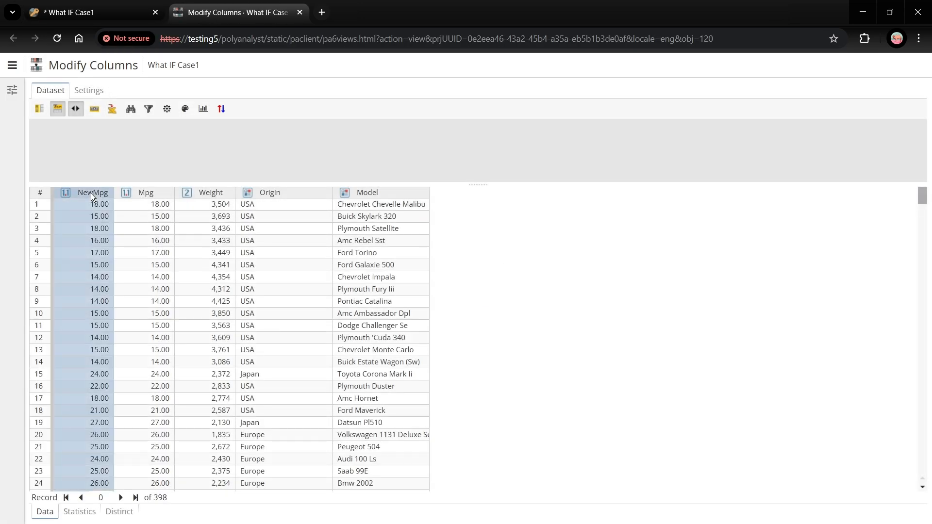
click(146, 193)
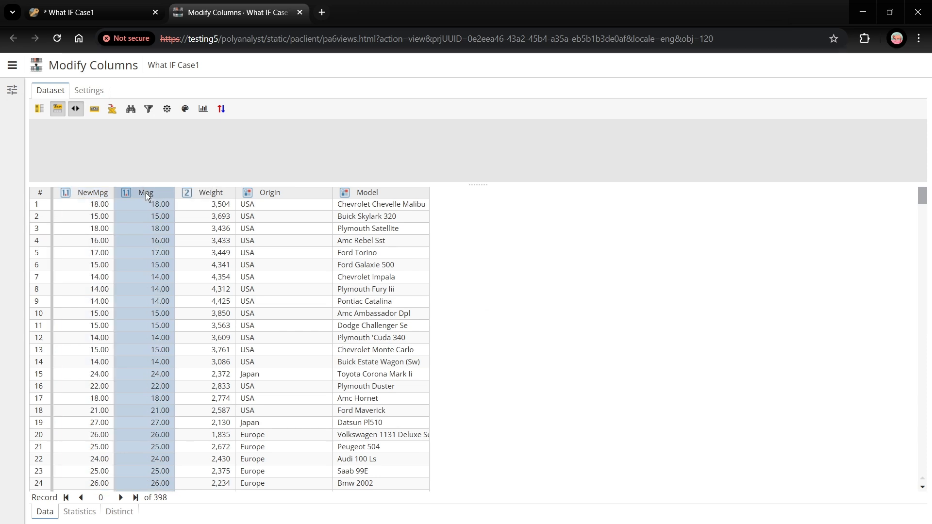
click(300, 13)
Step: Add the Modify Columns node to a report and open that report in the Report Editor
right_click(554, 268)
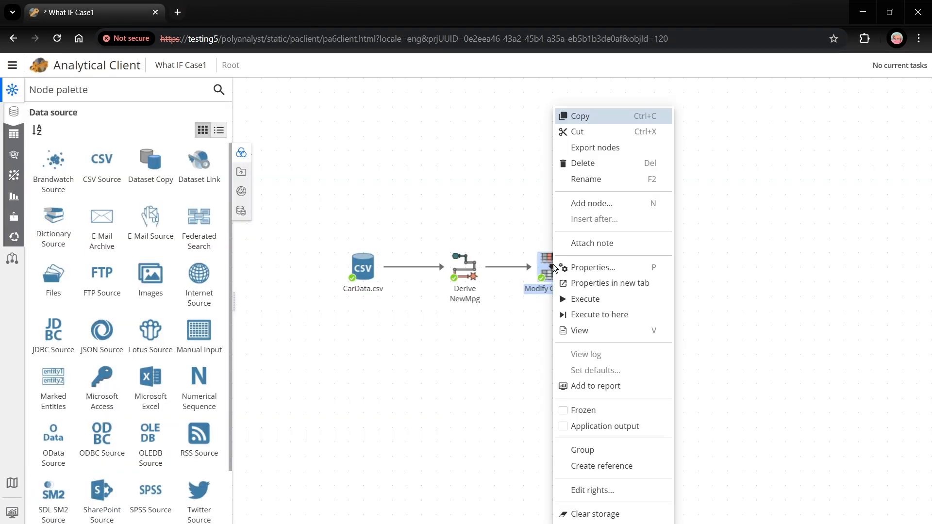
click(619, 385)
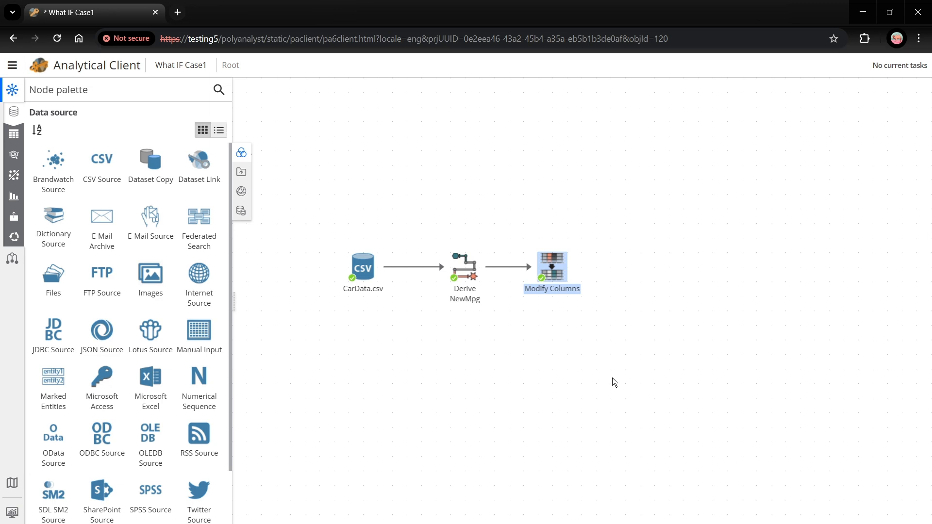
click(841, 507)
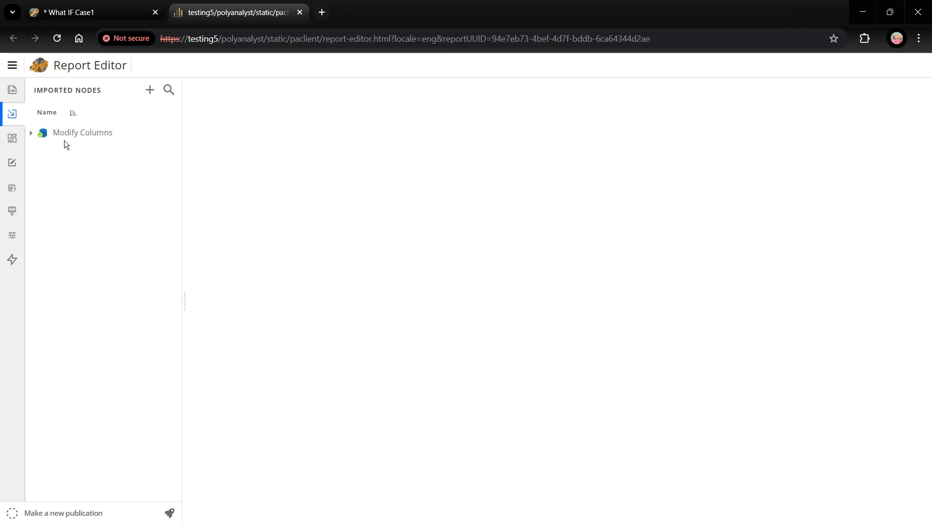
Step: Place the Modify Columns table at the upper middle of the Main sheet and make it narrower and taller
click(31, 132)
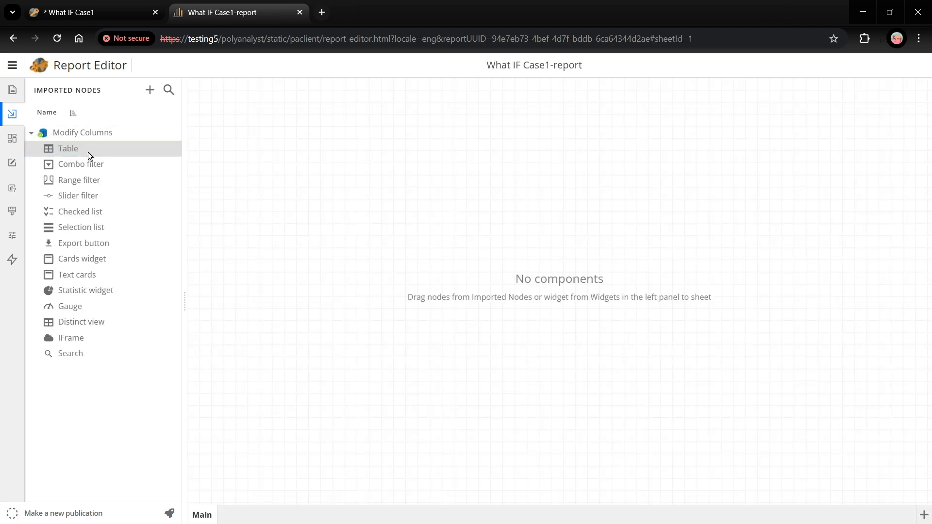
drag(79, 152, 386, 89)
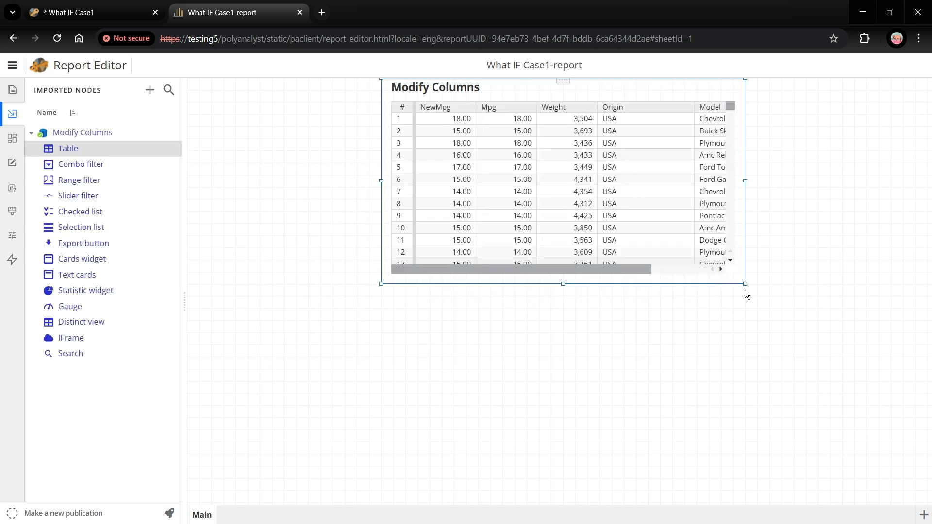
drag(744, 283, 680, 388)
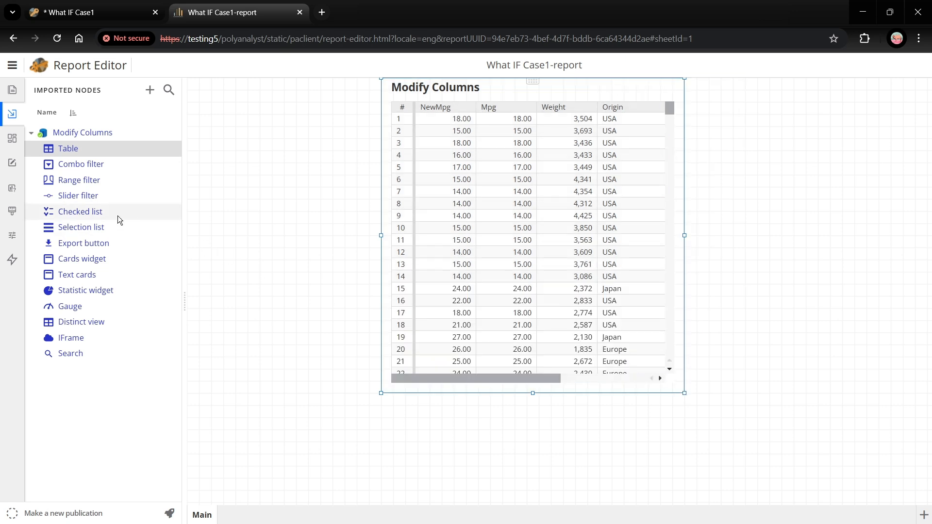
Step: Create a Numerical what-if parameter from the SRL variable Add
click(15, 195)
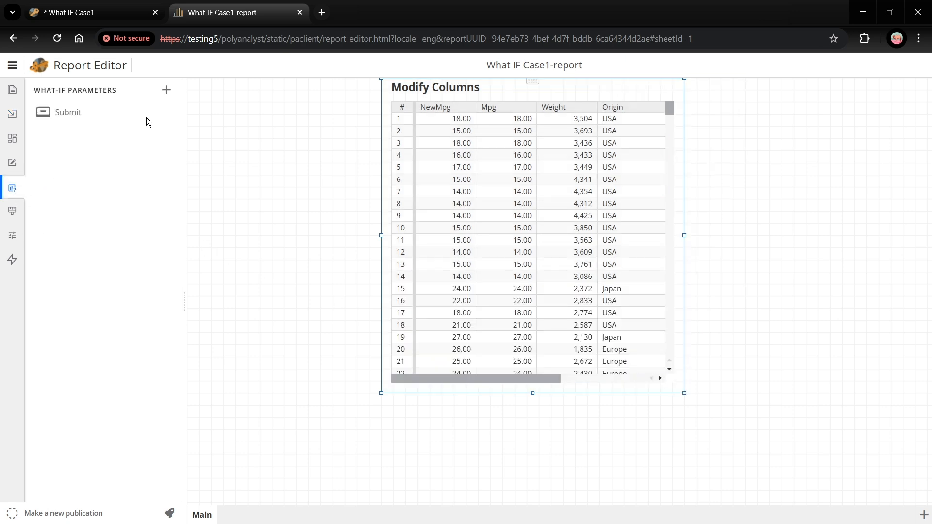
click(167, 91)
click(415, 277)
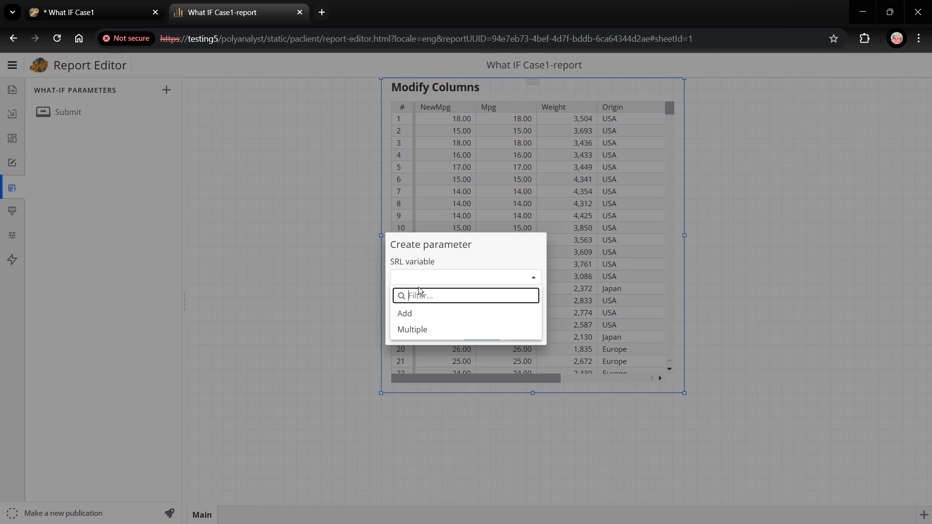
click(410, 318)
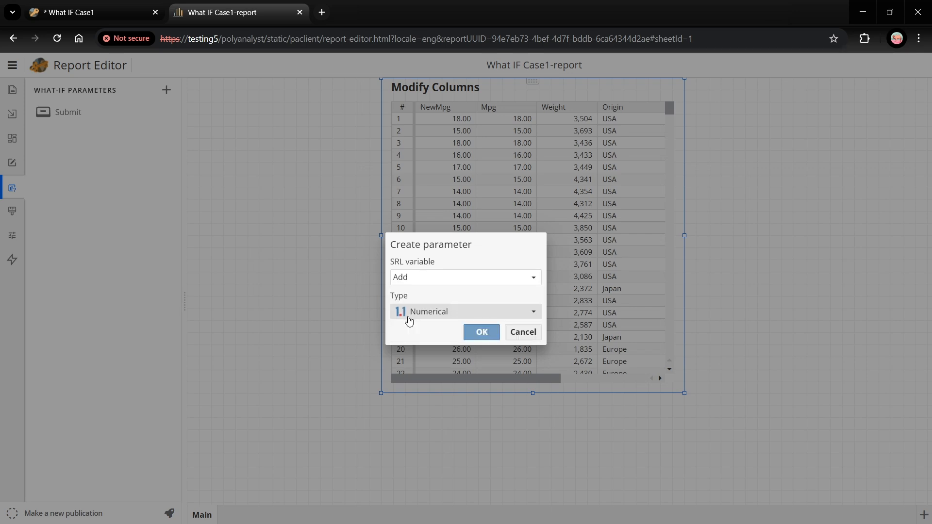
click(481, 332)
Step: Create a Numerical what-if parameter from the SRL variable Multiple
click(167, 90)
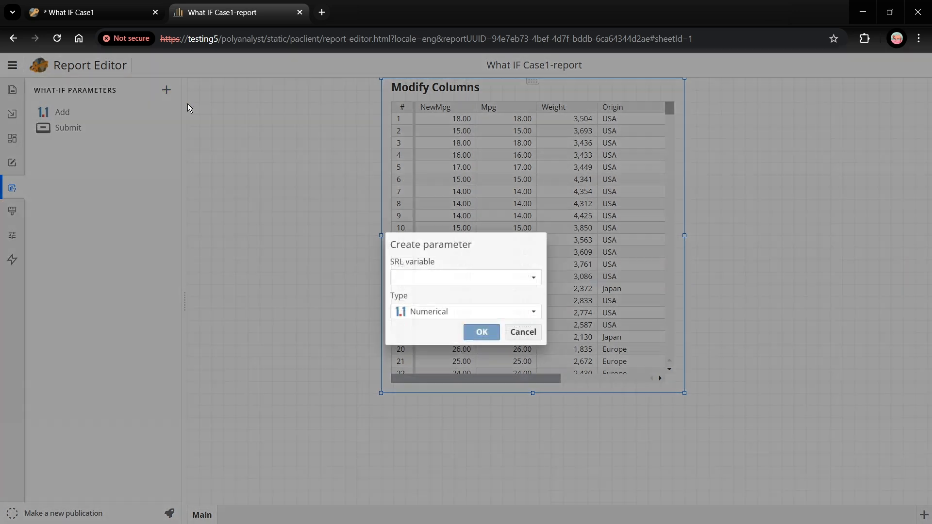
click(421, 277)
click(415, 313)
click(471, 330)
Step: Place the Add parameter beside the table as a slider widget with an input box, and widen it towards the table
drag(71, 113, 204, 103)
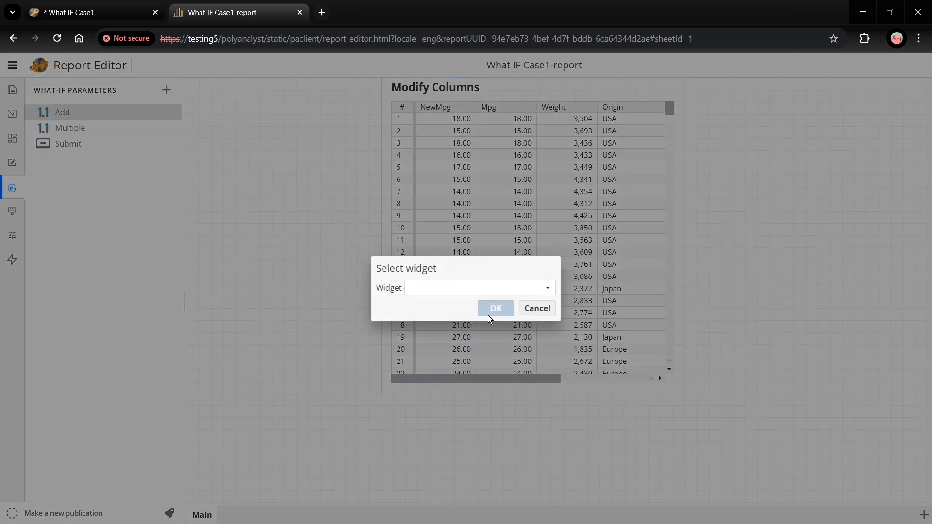
click(447, 289)
click(439, 320)
click(492, 313)
drag(319, 122, 375, 123)
Step: Place the Multiple parameter below Add as a slider widget with an input box, and widen it to match
click(64, 128)
drag(64, 131, 209, 155)
click(485, 288)
click(428, 319)
click(495, 308)
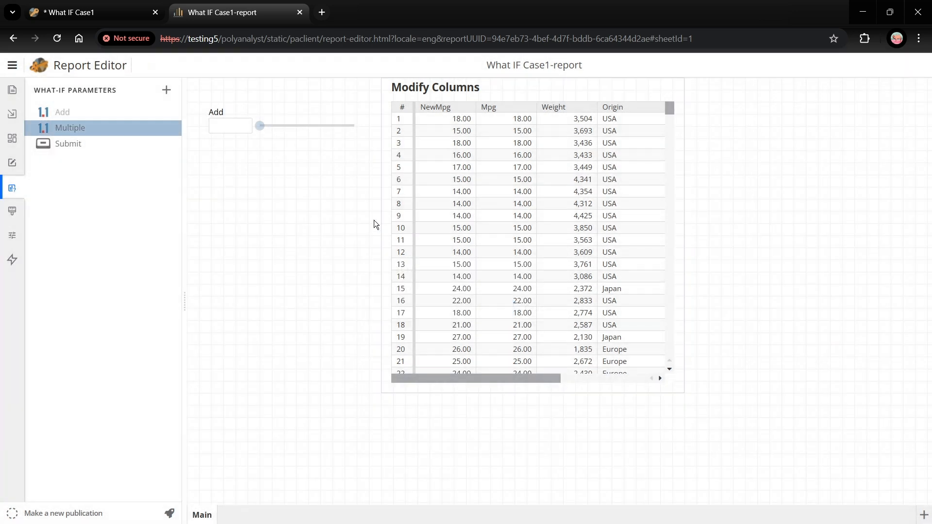
drag(320, 171, 369, 172)
Step: Place the Submit button below the Multiple slider and widen it to match the sliders
click(82, 144)
drag(115, 166, 200, 215)
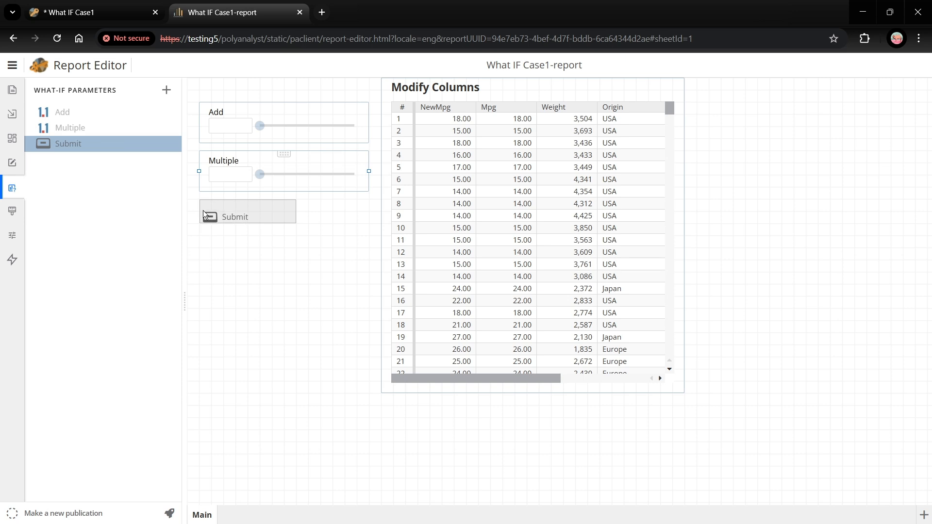
drag(297, 211, 369, 214)
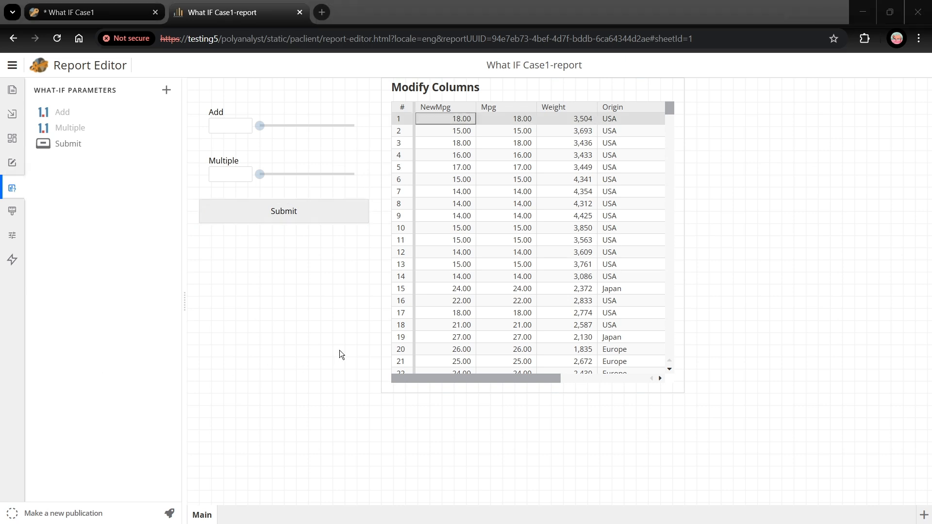
Step: Place a text widget below the Submit button containing "SRL expression to recalculate Mpg: var(Multiple) * [Mpg] + var(Add)"
click(287, 323)
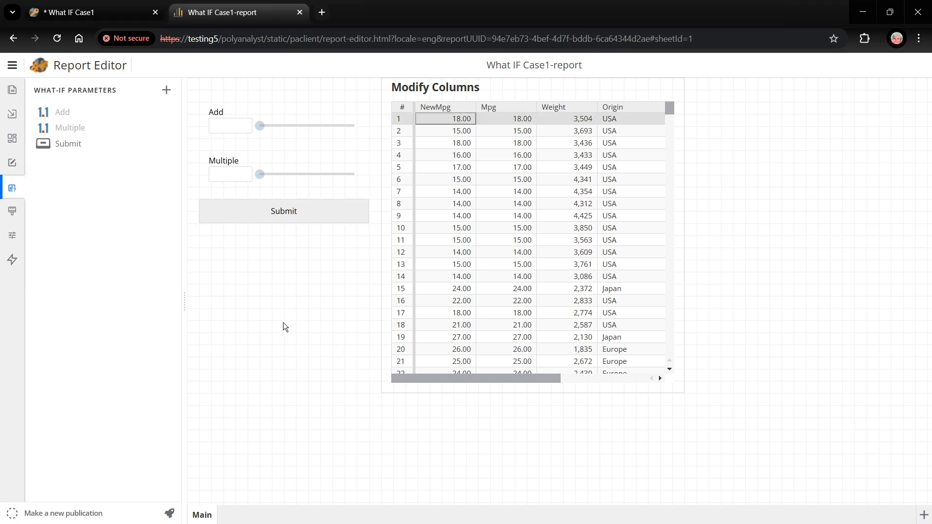
click(12, 138)
drag(49, 113, 208, 240)
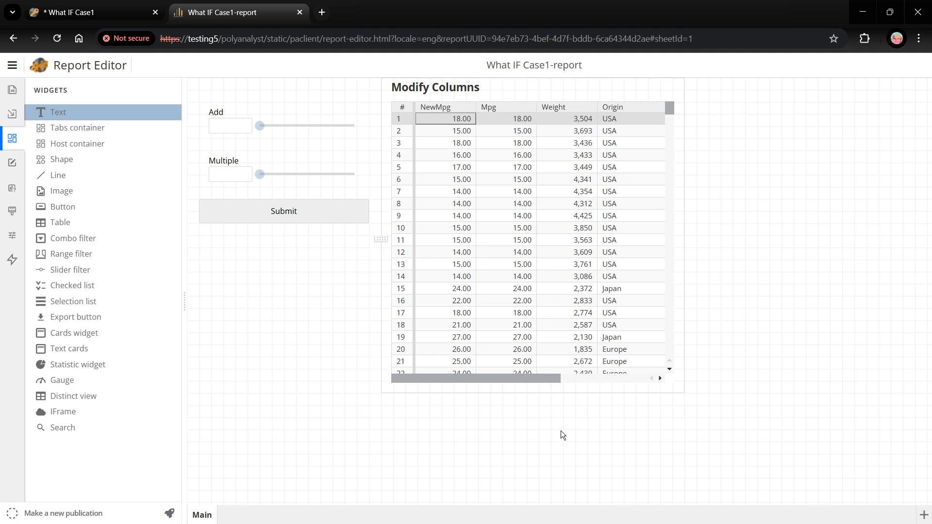
drag(563, 442, 370, 392)
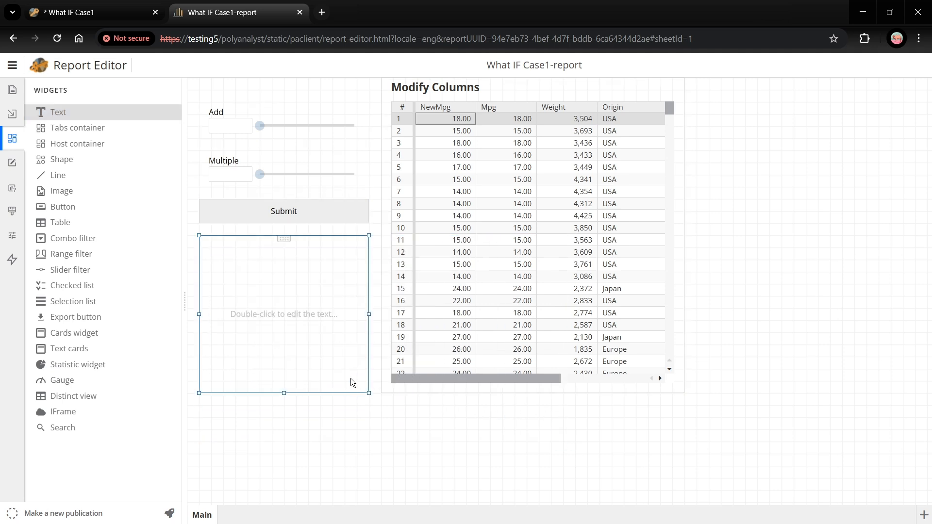
double_click(301, 328)
text(SRL expression to recalculate Mpg: var(Multiple) * [Mpg] + var(Add))
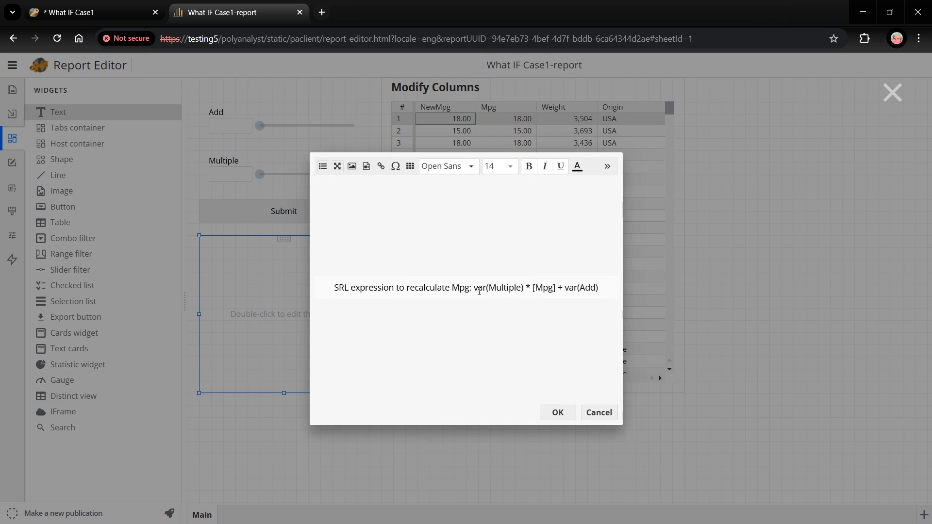
Step: Color the expression "var(Multiple) * [Mpg] + var(Add)" orange in the text widget
drag(474, 288, 602, 289)
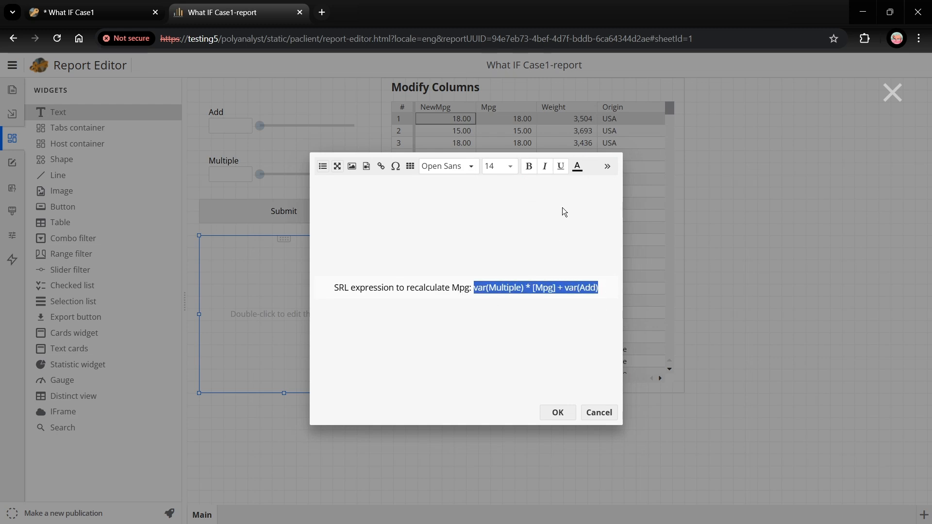
click(577, 167)
click(627, 221)
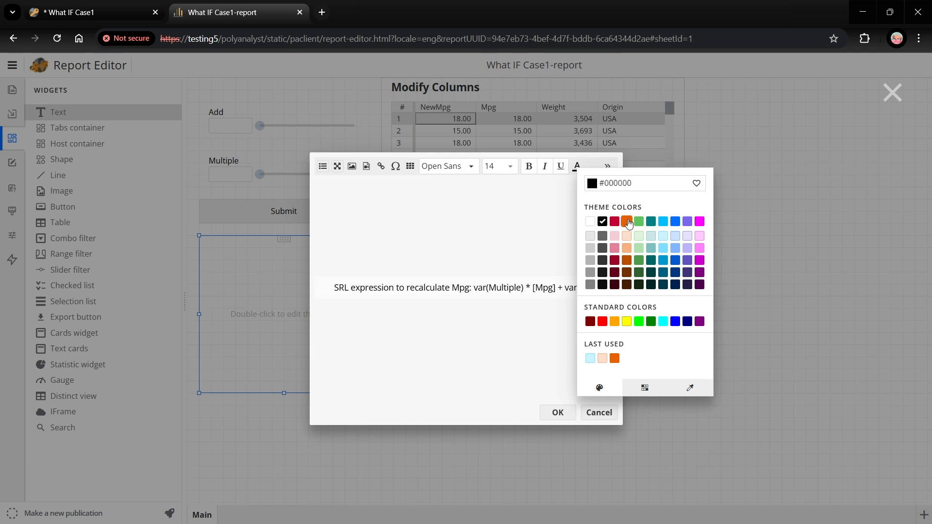
click(543, 354)
click(556, 412)
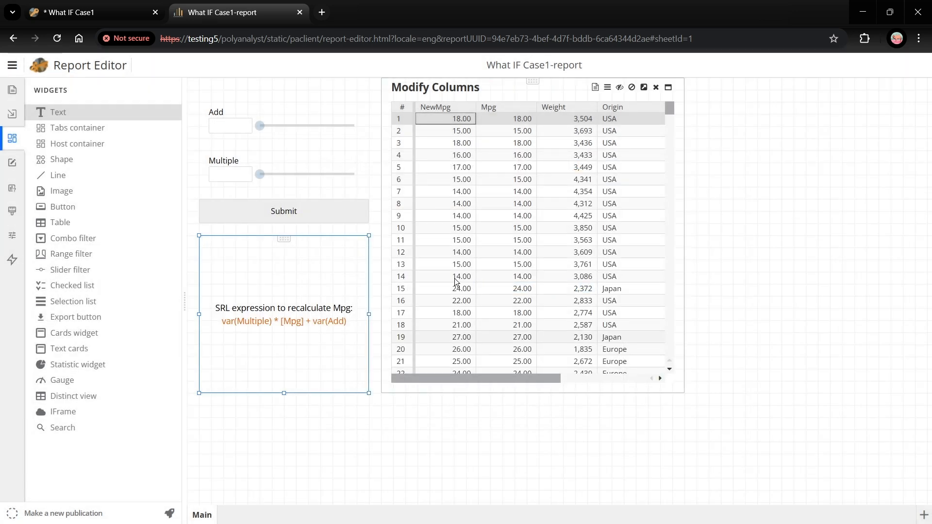
Step: Add a single-color conditional formatting rule in light orange to the table's NewMpg column
right_click(436, 107)
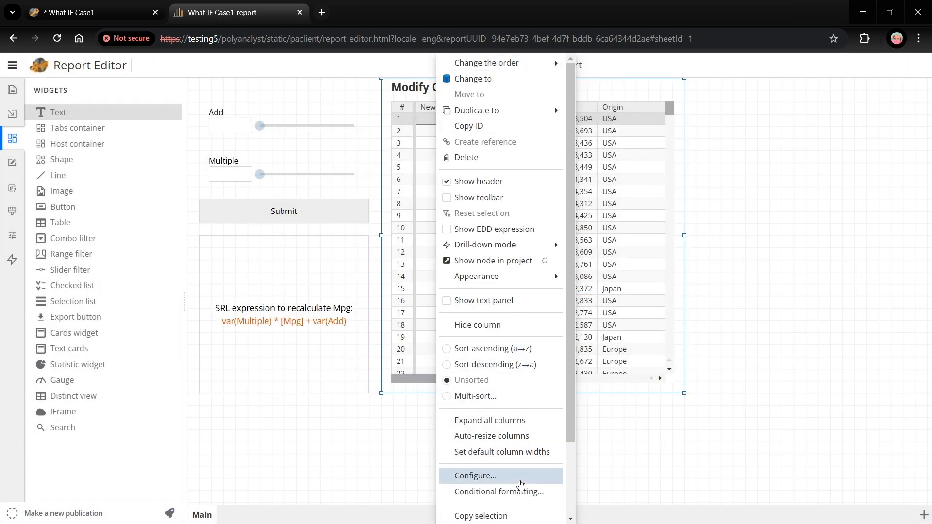
click(534, 491)
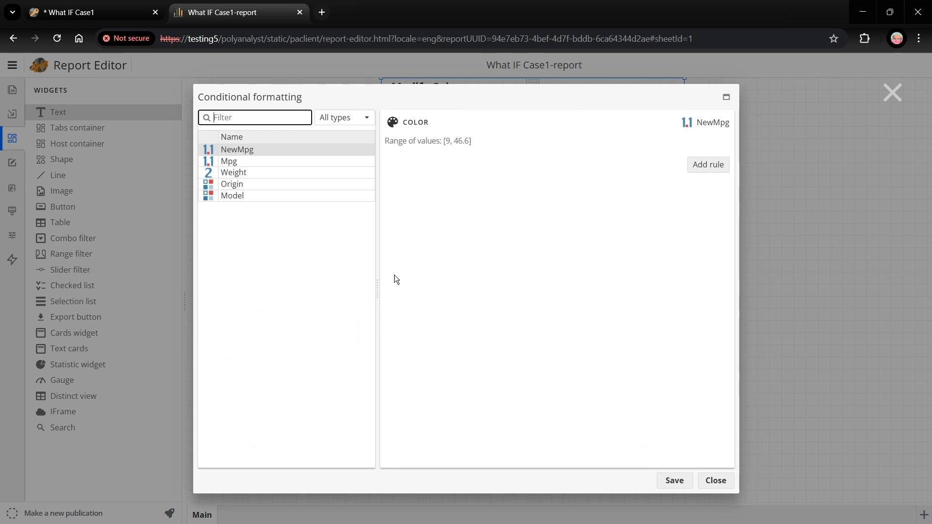
click(707, 165)
click(697, 211)
click(747, 305)
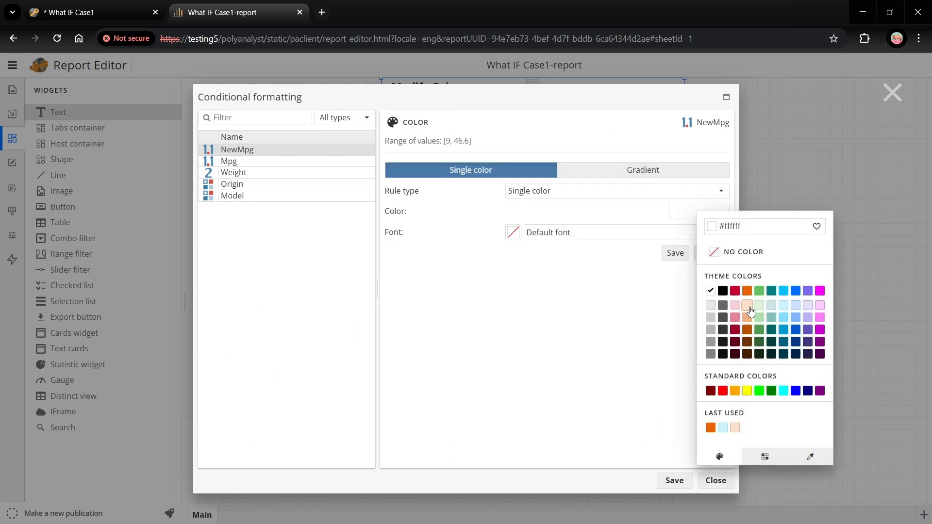
Step: Add a single-color conditional formatting rule in light blue to the Mpg column and save the formatting
click(256, 163)
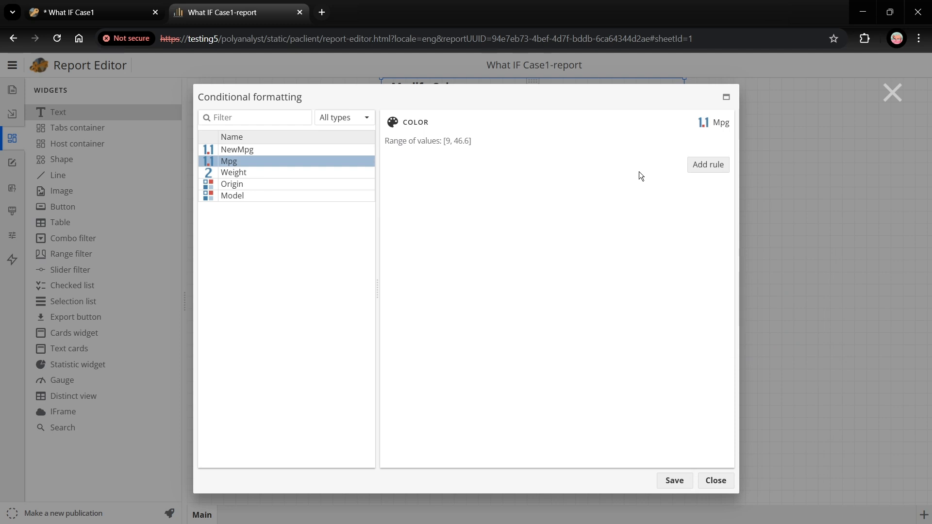
click(711, 166)
click(697, 214)
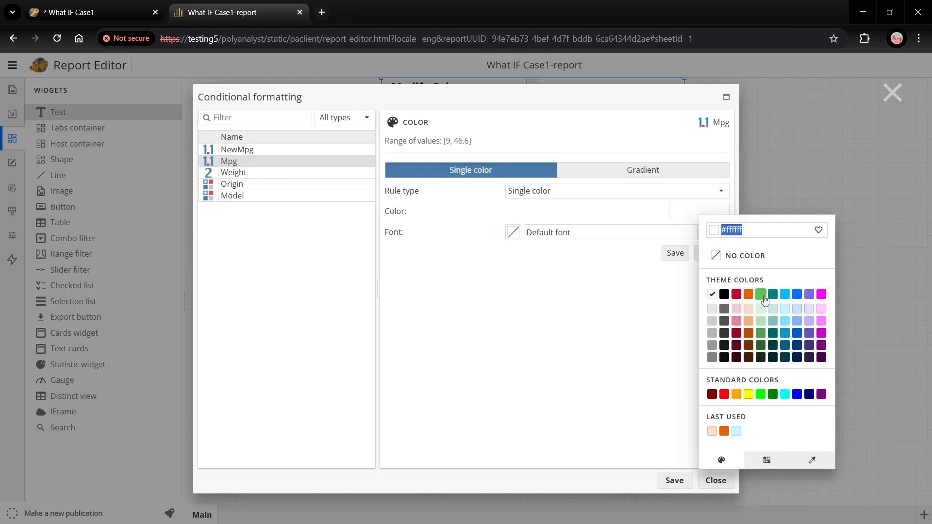
click(785, 308)
click(674, 481)
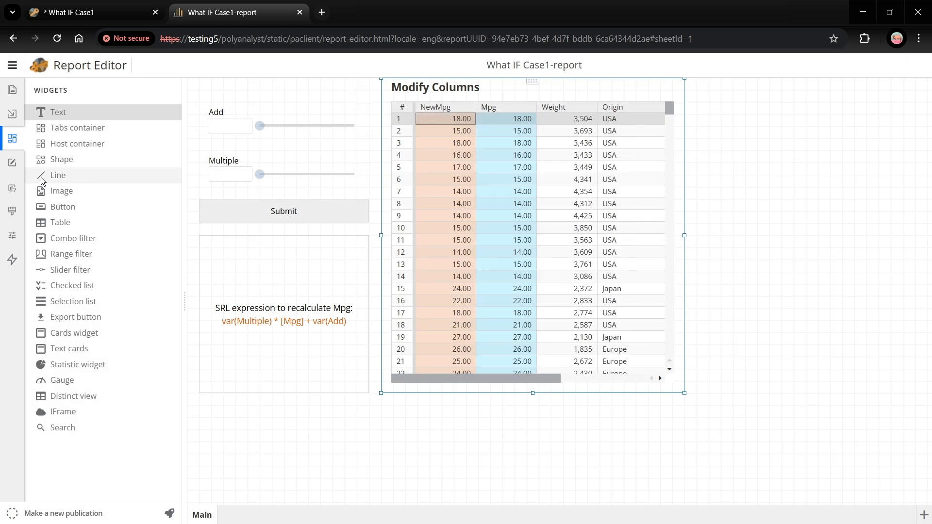
Step: Link the Submit button to the Modify Columns table and configure its upstream data filter on CarData.csv
click(12, 260)
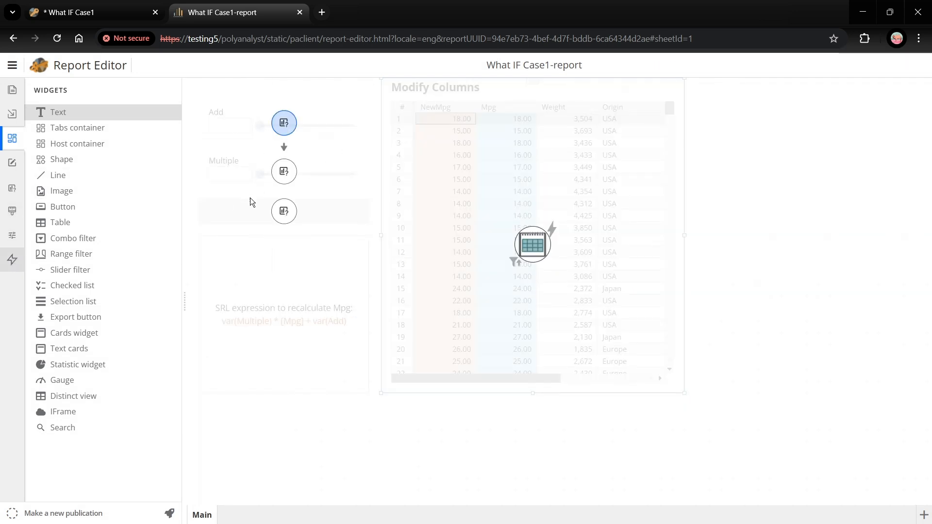
drag(294, 221, 517, 273)
click(516, 265)
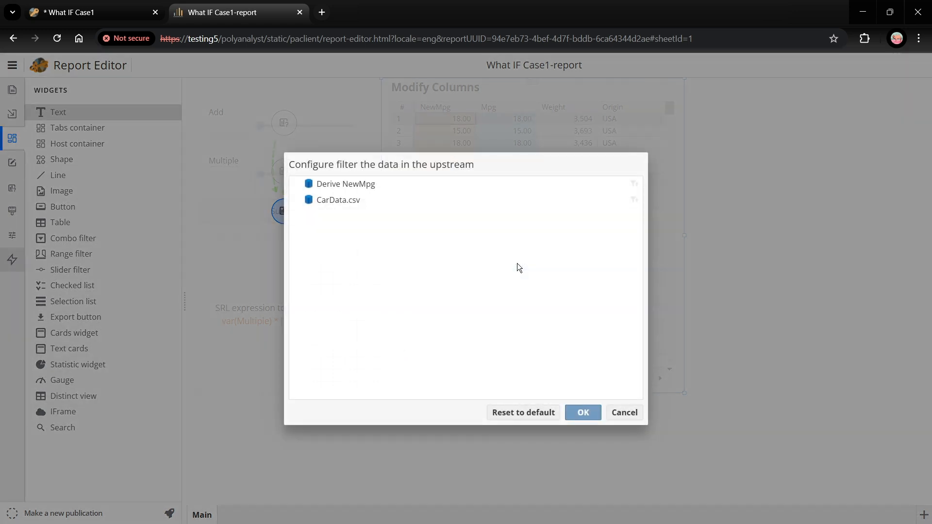
click(490, 200)
click(582, 412)
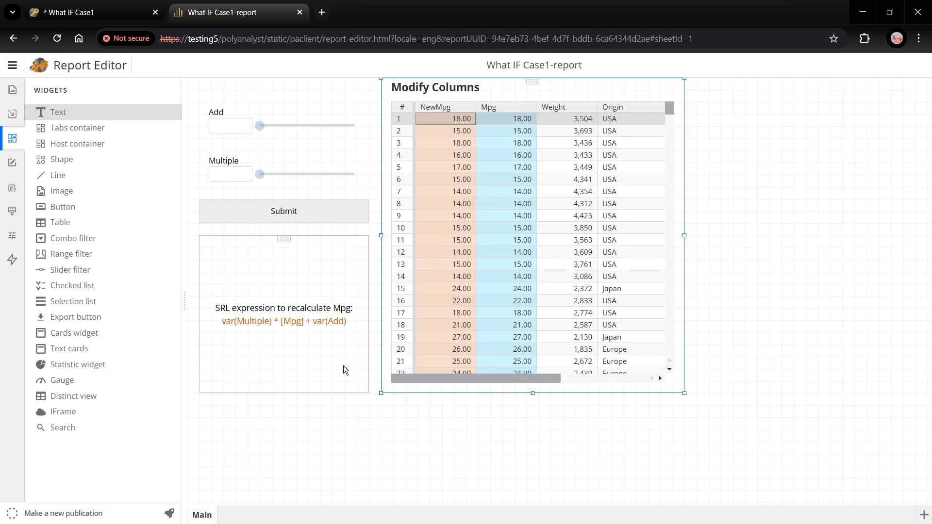
Step: Set the Add slider's maximum to 100
click(313, 111)
click(14, 236)
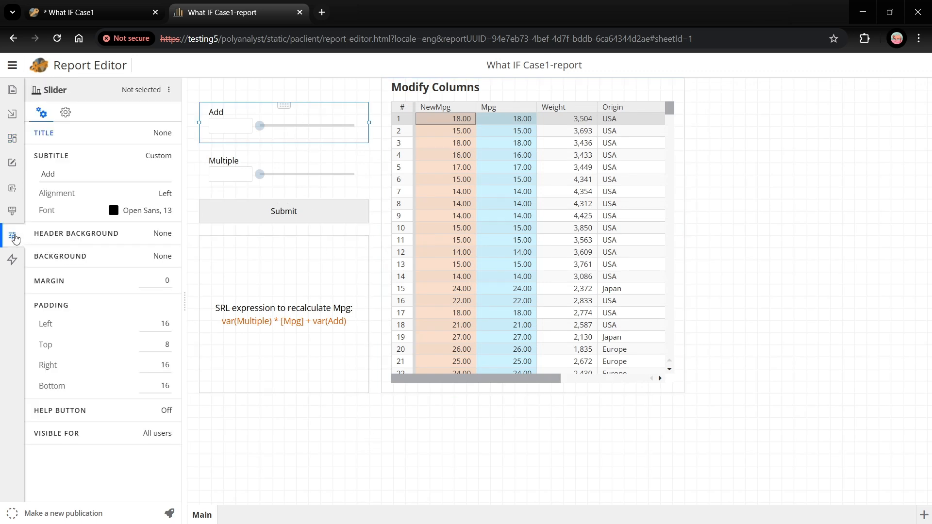
click(65, 112)
click(161, 175)
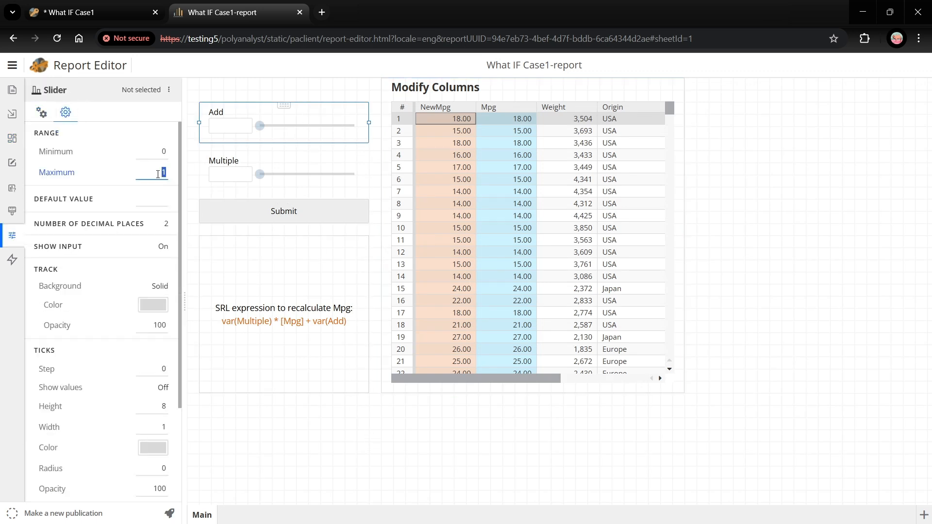
text(100)
Step: Set the Multiple slider's maximum to 100
click(257, 153)
click(161, 170)
text(100)
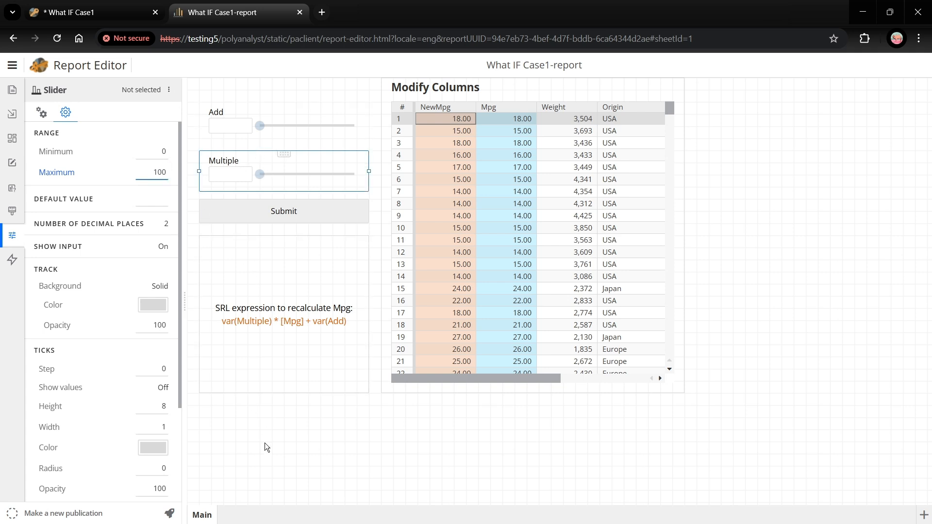
Step: Publish the report and open its published web version
click(224, 467)
click(171, 514)
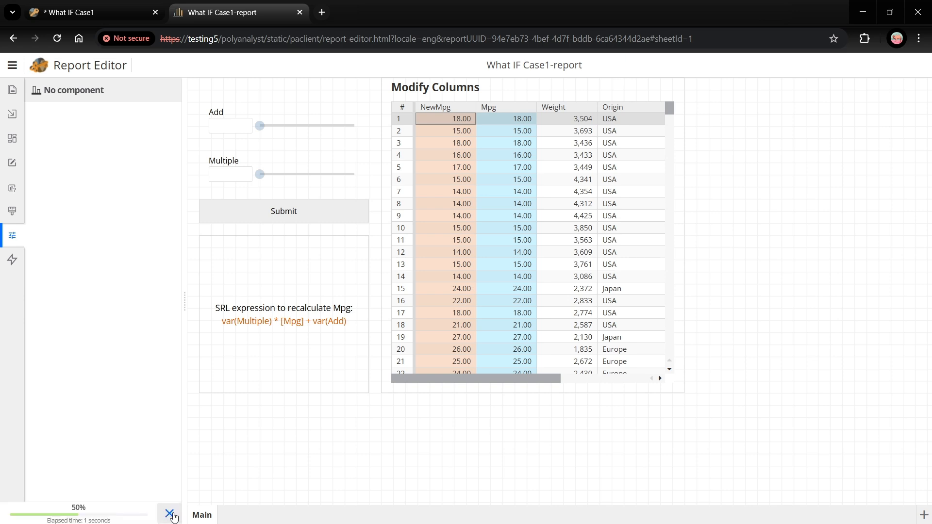
click(86, 509)
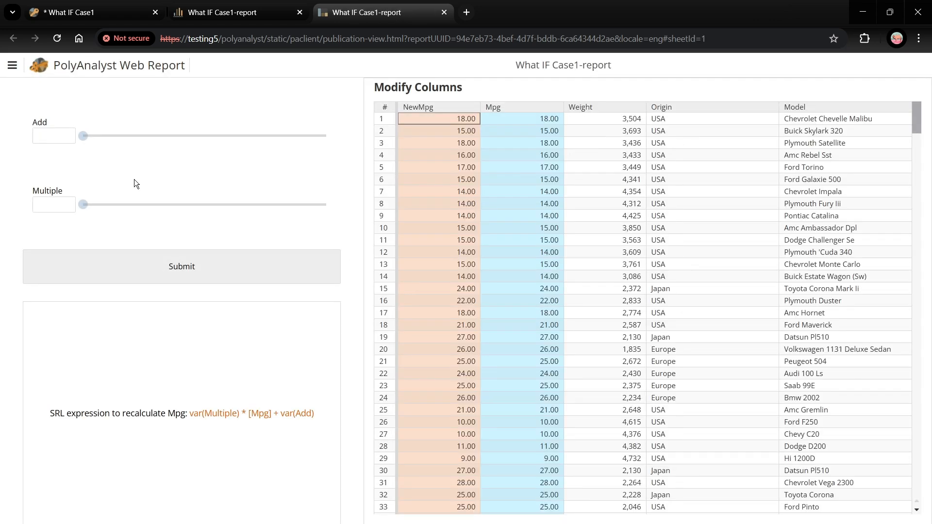
Step: Submit an Add value of about 12.71 in the published report and review the recalculated NewMpg rows
drag(84, 141, 116, 144)
click(181, 271)
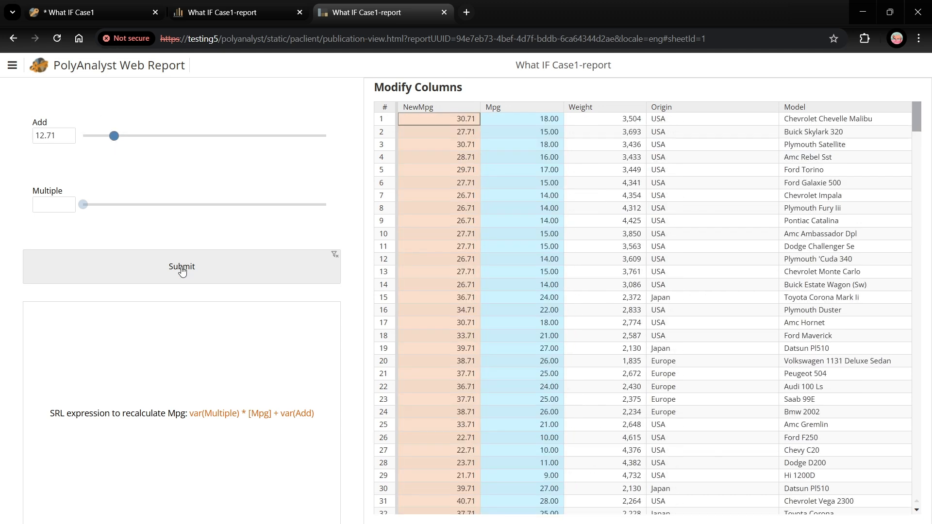
scroll(465, 197, down, 4)
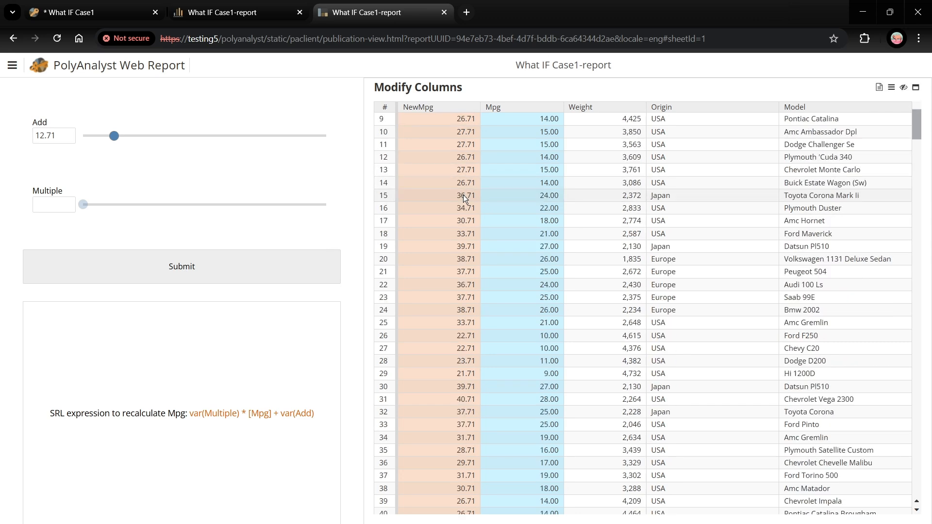
scroll(465, 196, up, 4)
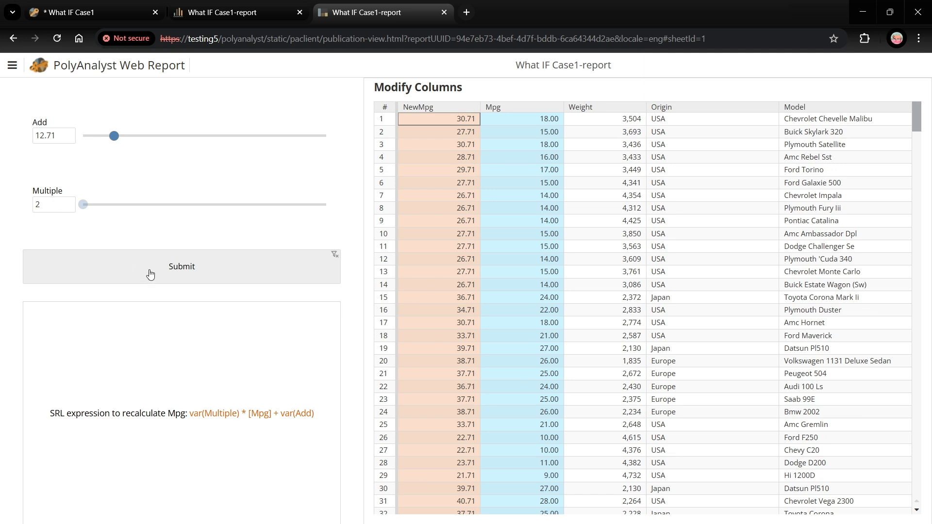
Step: Submit the published report with Multiple set to 2, and again with Add set to 50
click(151, 274)
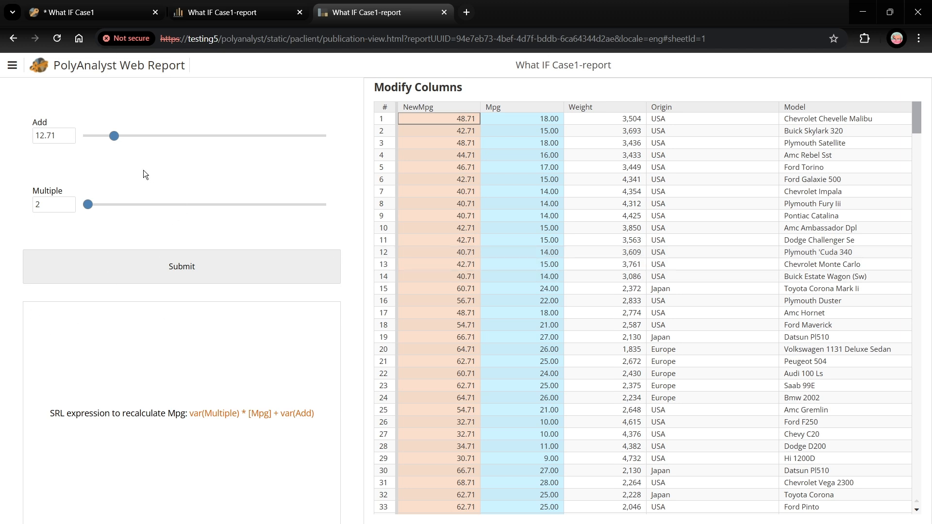
double_click(59, 138)
text(50)
click(121, 263)
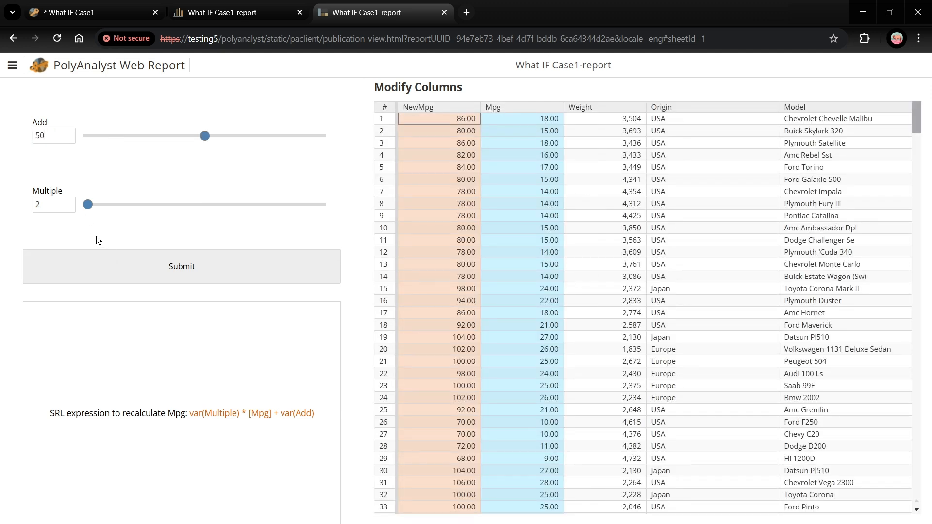
Step: Set Multiple to 10 and submit the published report
double_click(57, 207)
text(10)
click(117, 276)
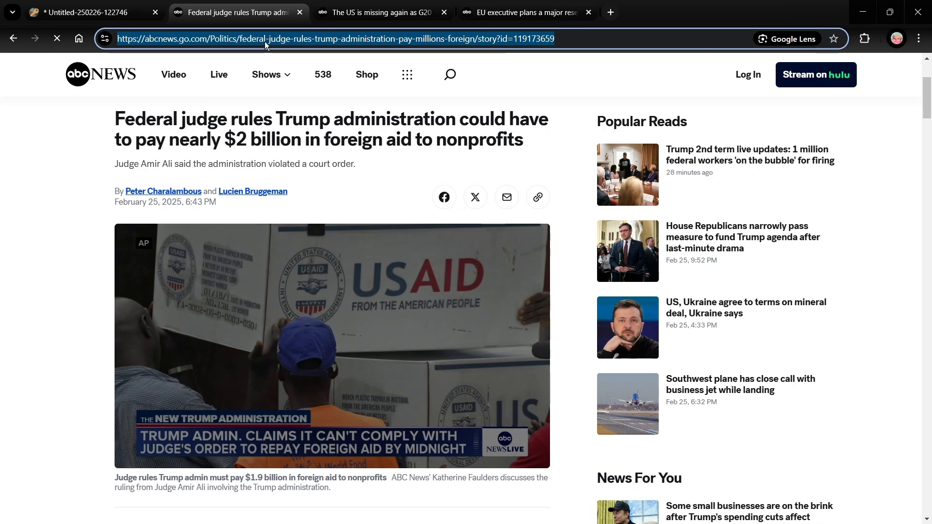
Step: Copy the web address of the ABC News foreign aid ruling article and return to the untitled PolyAnalyst project
right_click(264, 41)
click(293, 158)
click(98, 13)
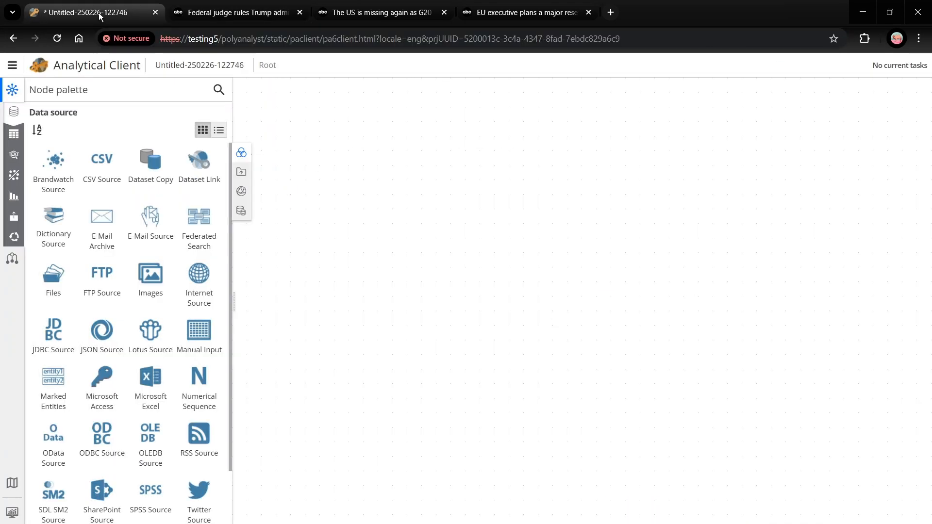
Step: Create an SRL/PDL variable named URL in the project settings
click(13, 65)
mouse_move(112, 384)
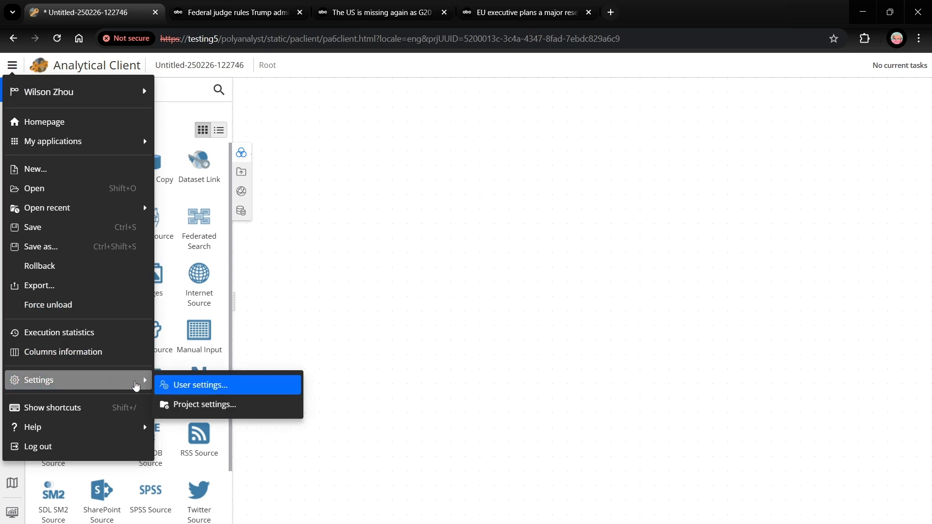
click(202, 407)
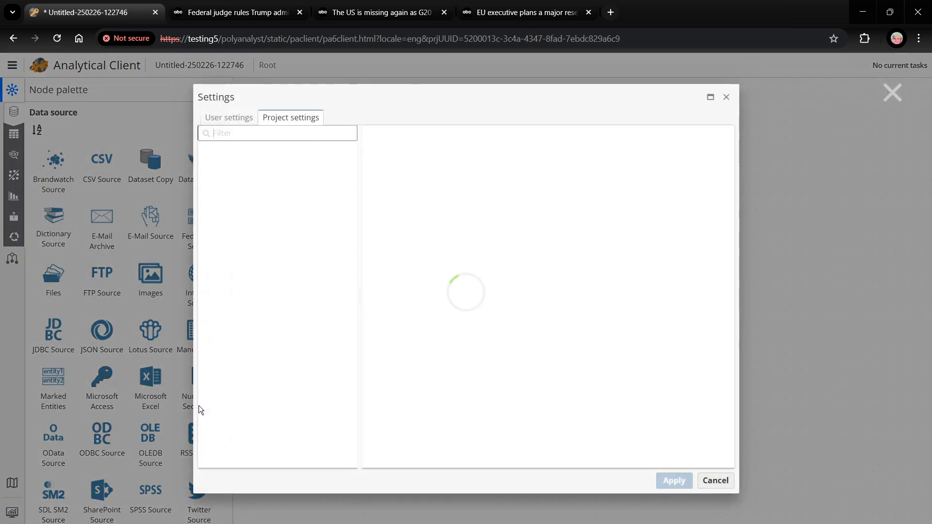
click(252, 290)
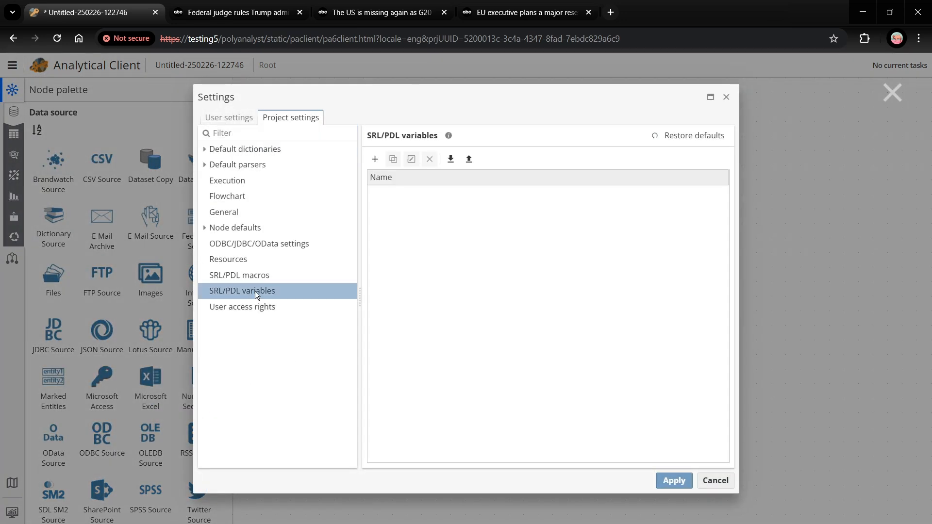
click(374, 159)
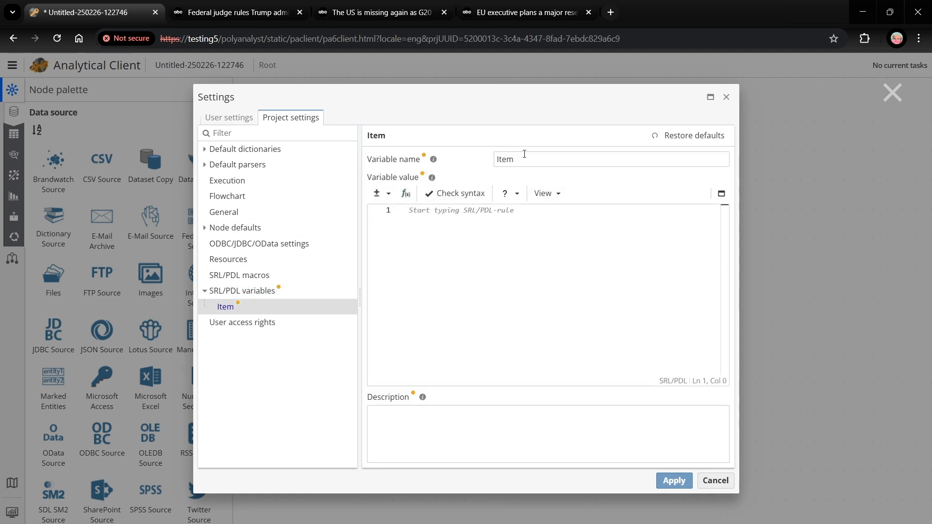
double_click(524, 154)
text(URL)
click(505, 239)
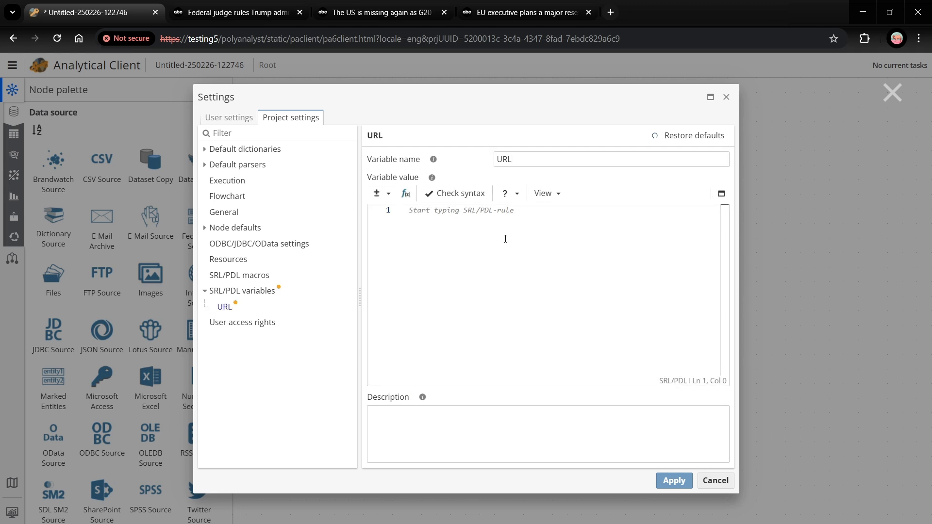
Step: Set the URL variable's value to the copied ABC News article address in double quotes and apply the settings
text(")
key(ctrl+v)
click(675, 481)
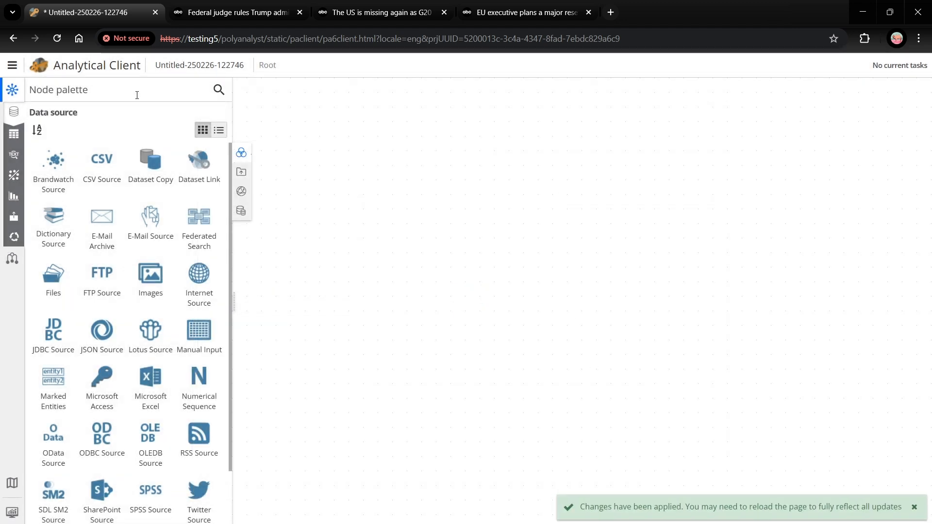
Step: Add a Manual Input node to the flowchart and connect a Derive node after it
click(137, 95)
text(MA)
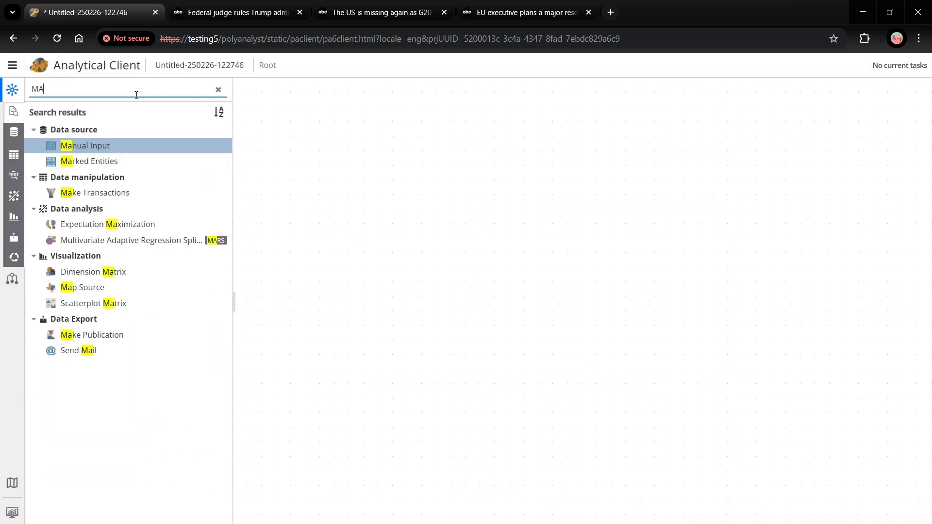
drag(110, 146, 315, 233)
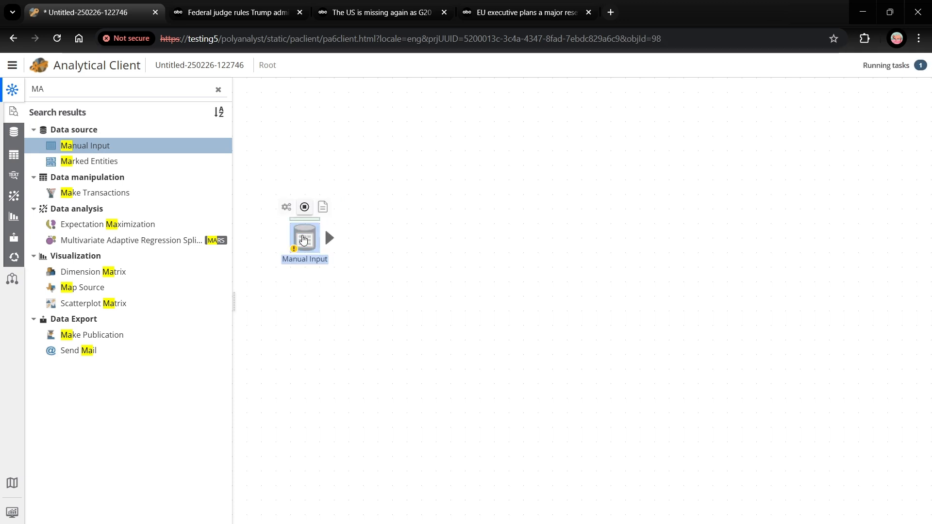
drag(328, 244, 383, 243)
text(DERI)
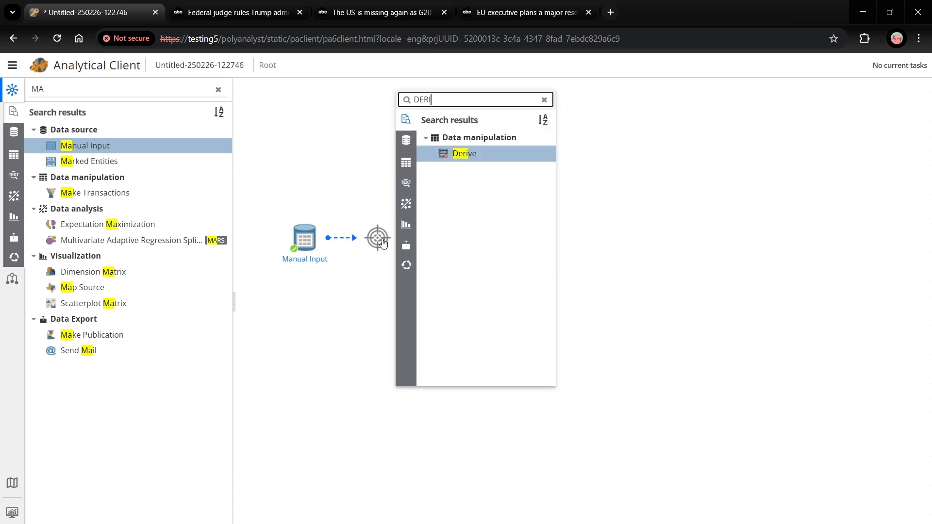
key(Return)
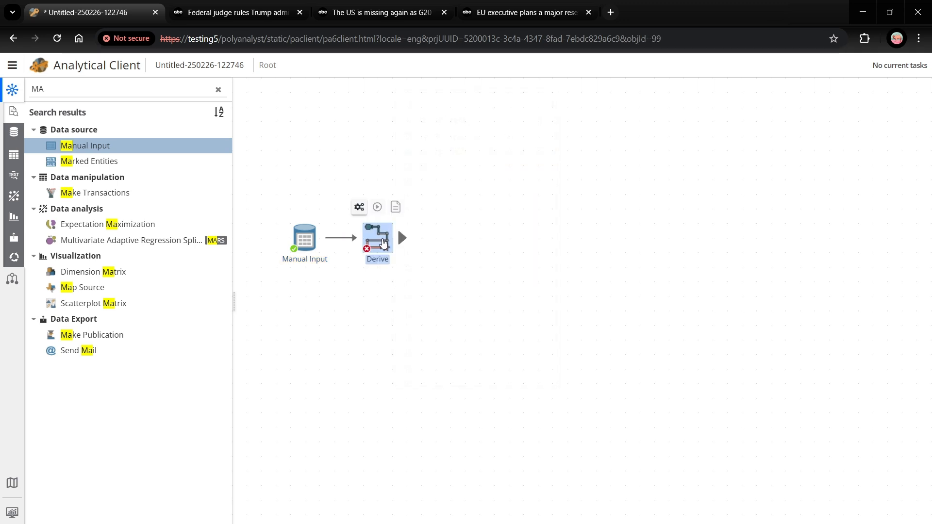
Step: Open the Derive node's properties and name its derivative column Article
right_click(384, 242)
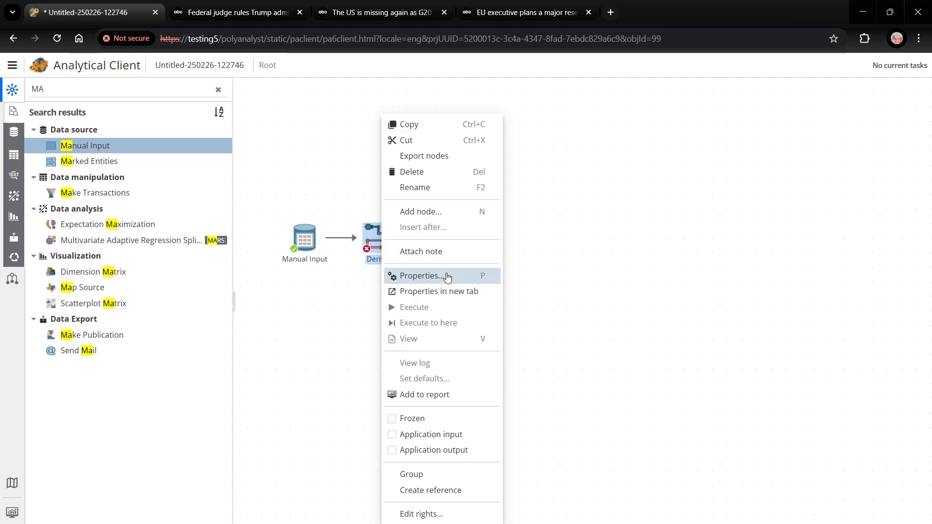
click(446, 272)
double_click(155, 161)
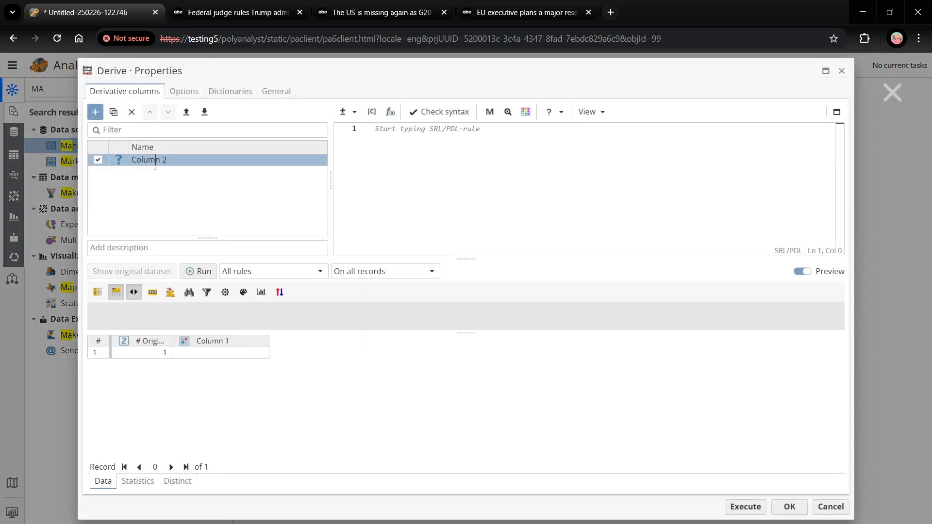
text(Article)
Step: Enter var(URL) as the rule for the Article column and execute the Derive node
click(503, 152)
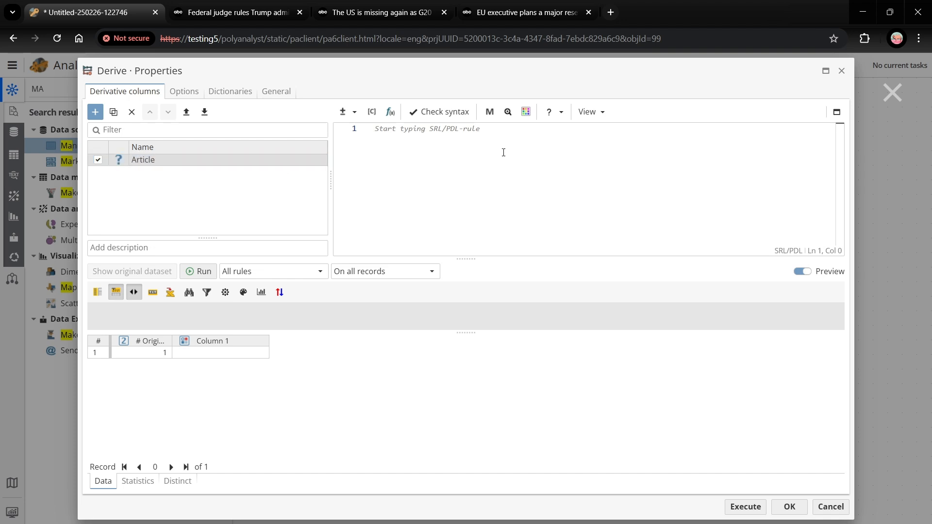
text(var)
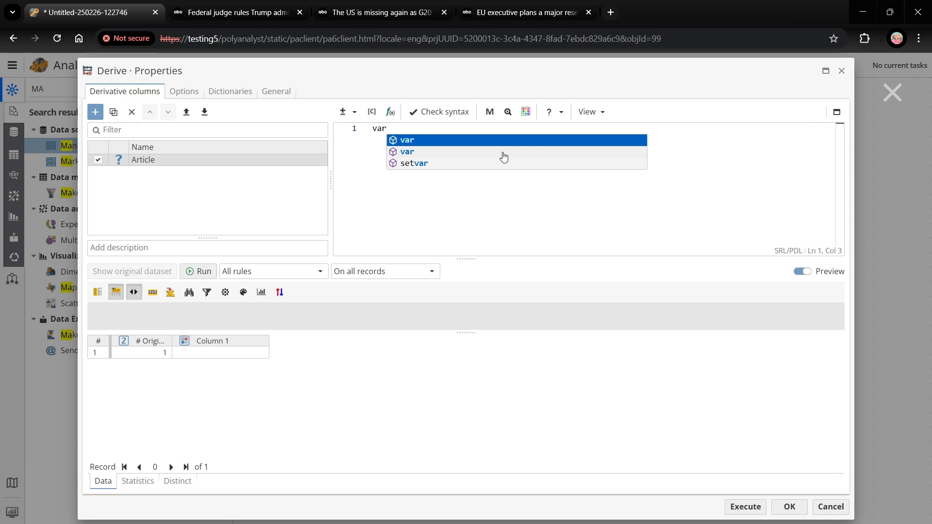
text((URL)
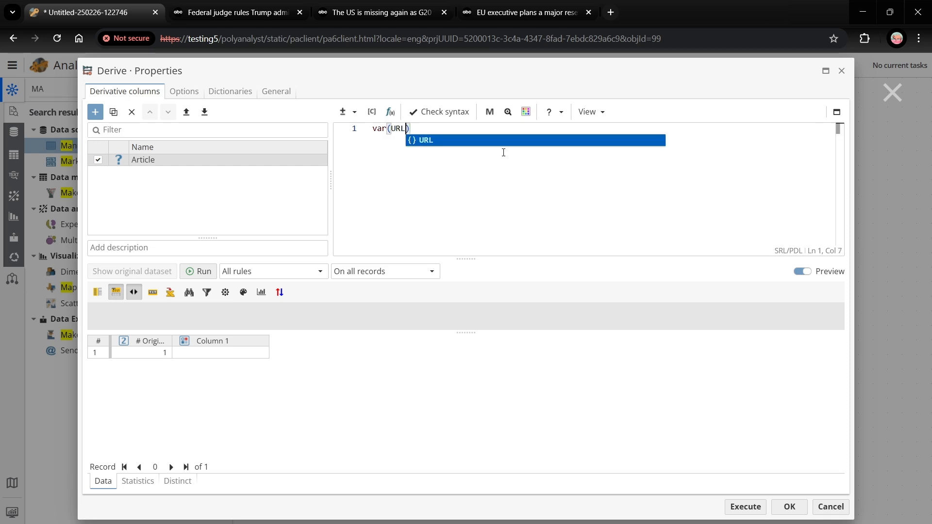
click(737, 507)
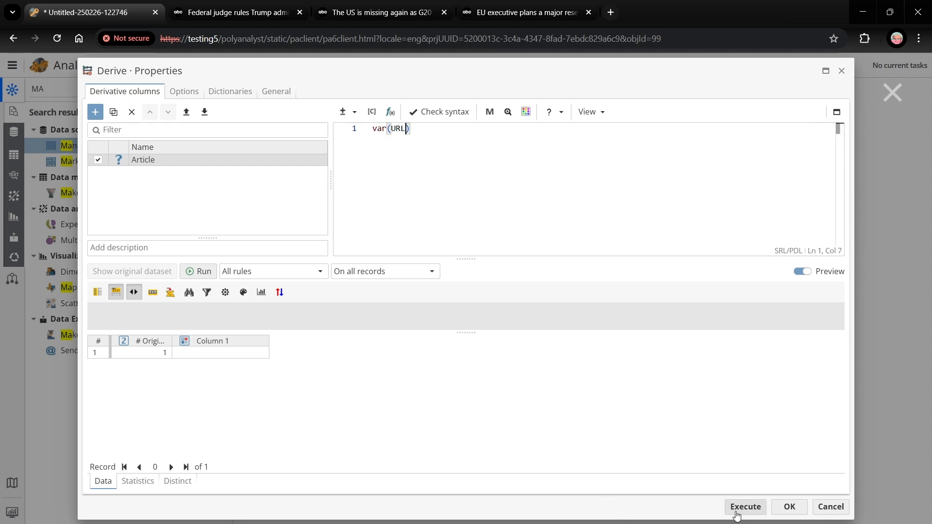
click(502, 303)
Step: Connect a Parameters node after the Derive node
mouse_move(401, 241)
drag(400, 241, 447, 244)
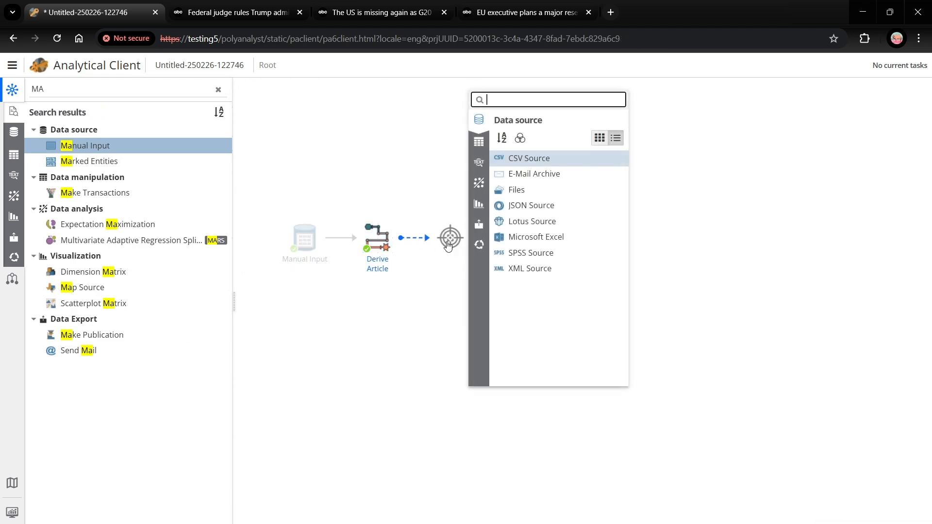
text(PA)
key(Return)
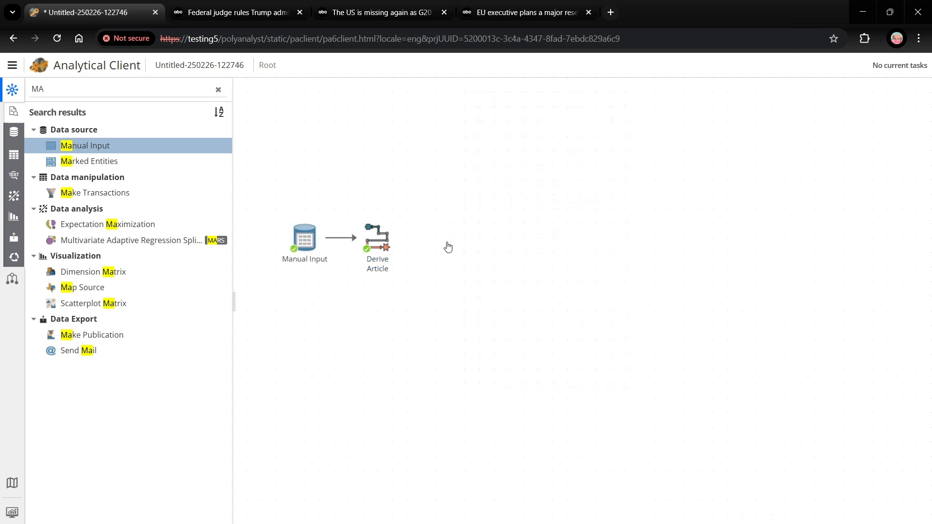
Step: Map the Internet Source URL parameter to the Article column in the Parameters node and execute it
double_click(446, 242)
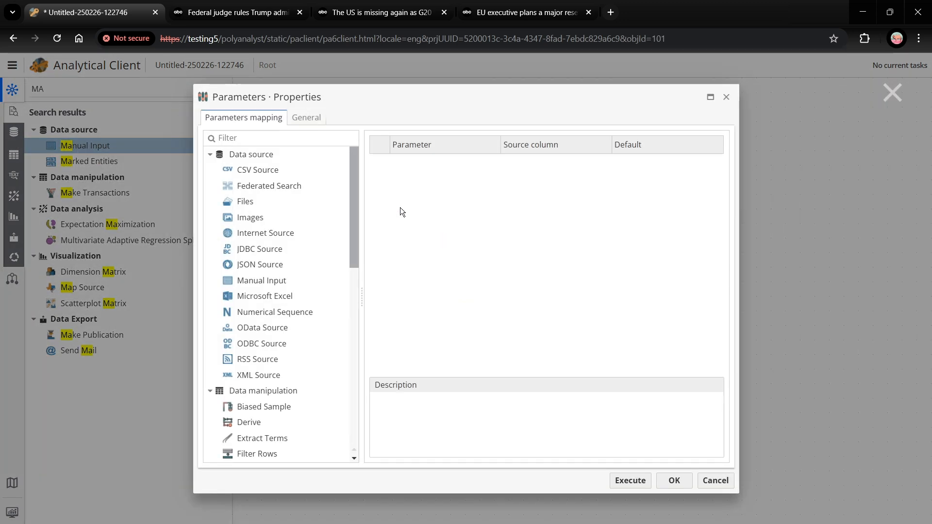
click(255, 239)
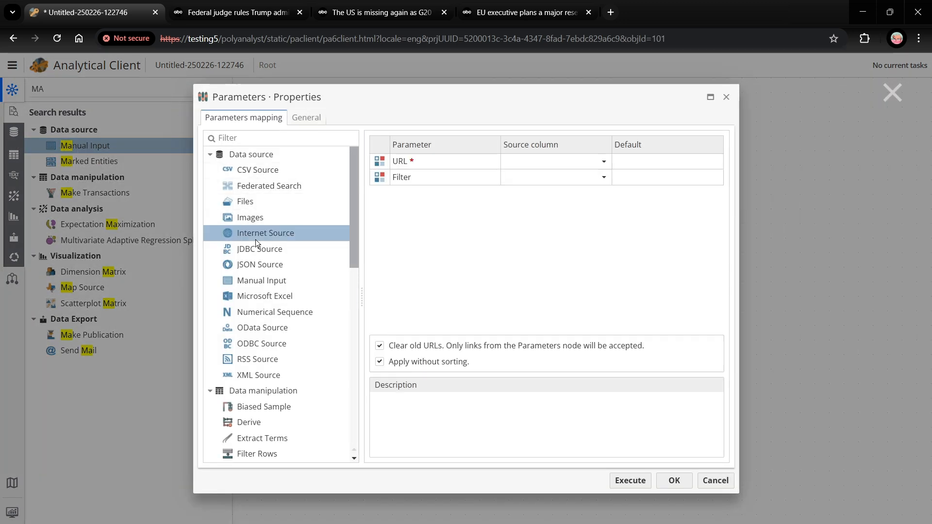
click(596, 165)
click(596, 165)
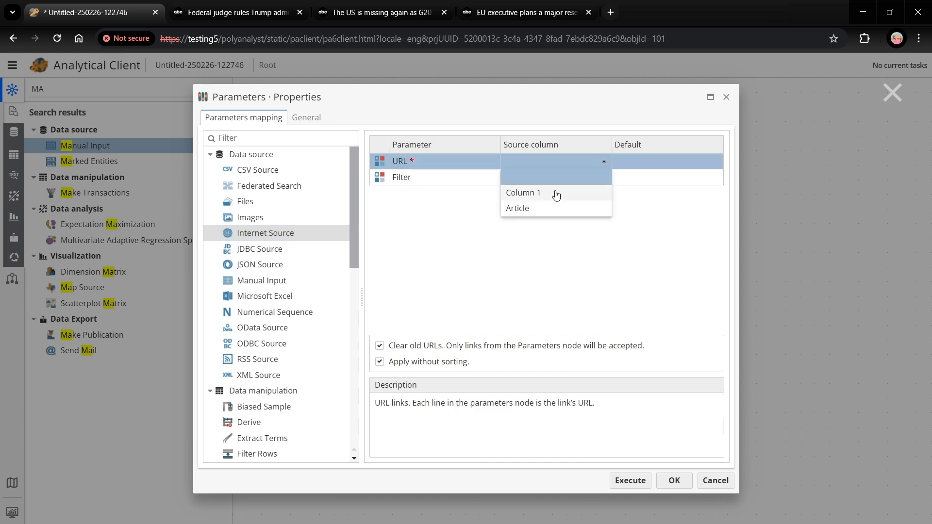
click(517, 213)
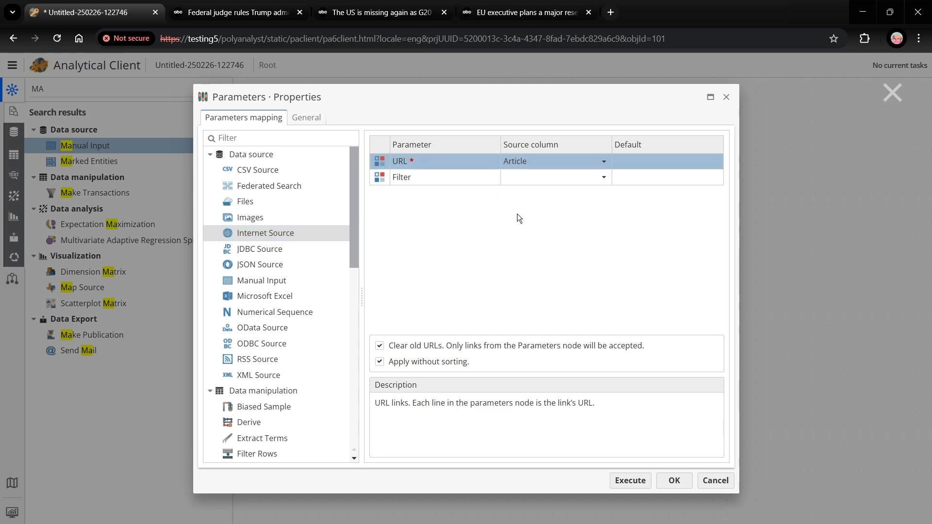
click(628, 479)
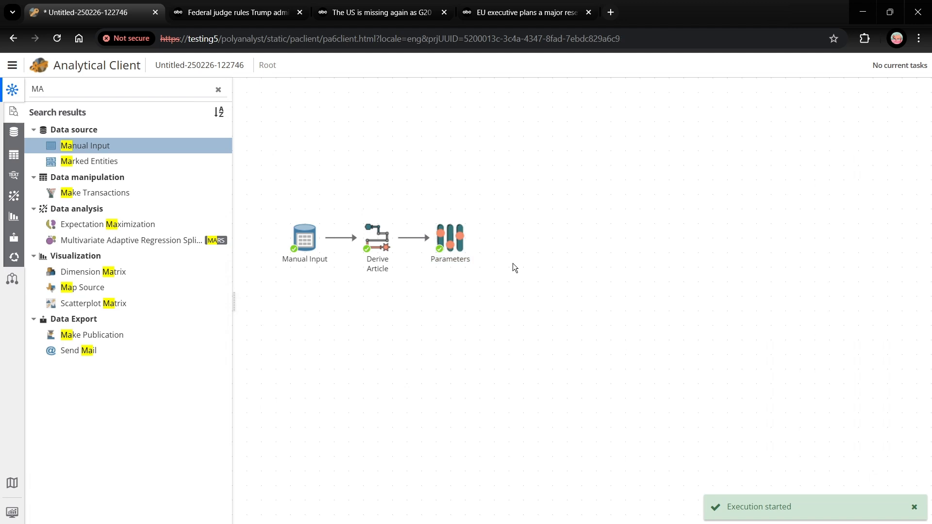
Step: Connect an Internet Source node after the Parameters node and execute it with the URL it receives
mouse_move(477, 243)
drag(477, 243, 529, 241)
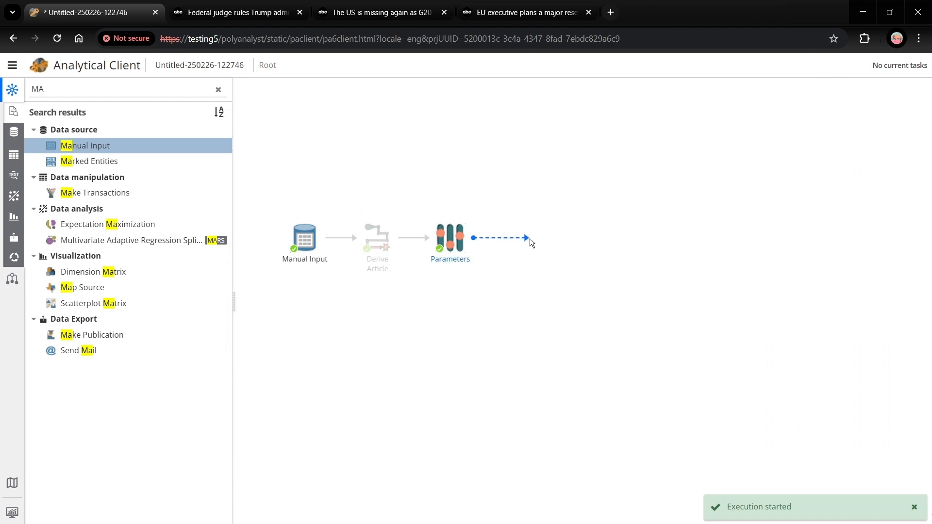
text(inter)
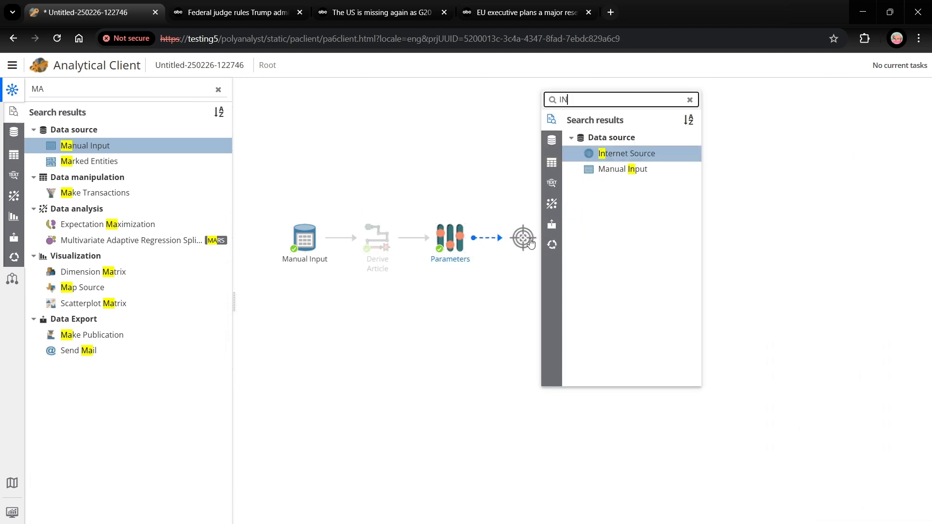
key(Escape)
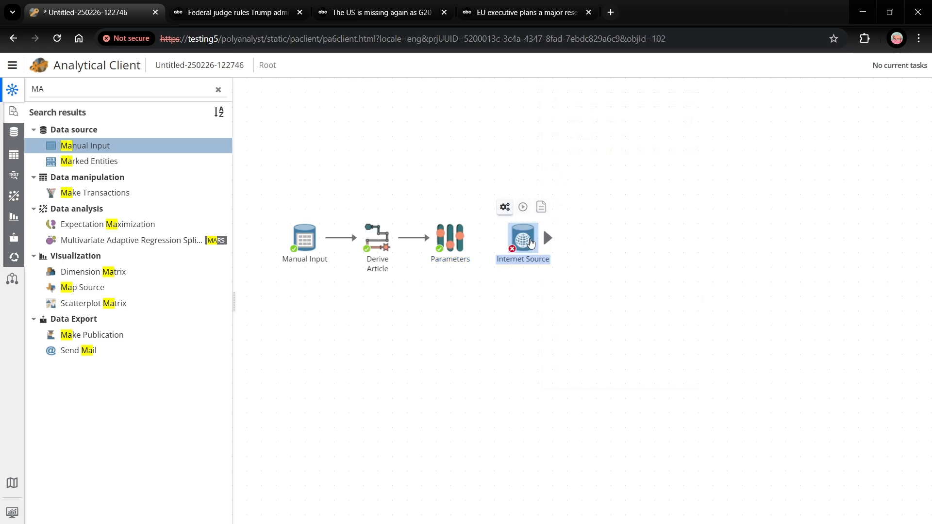
right_click(529, 243)
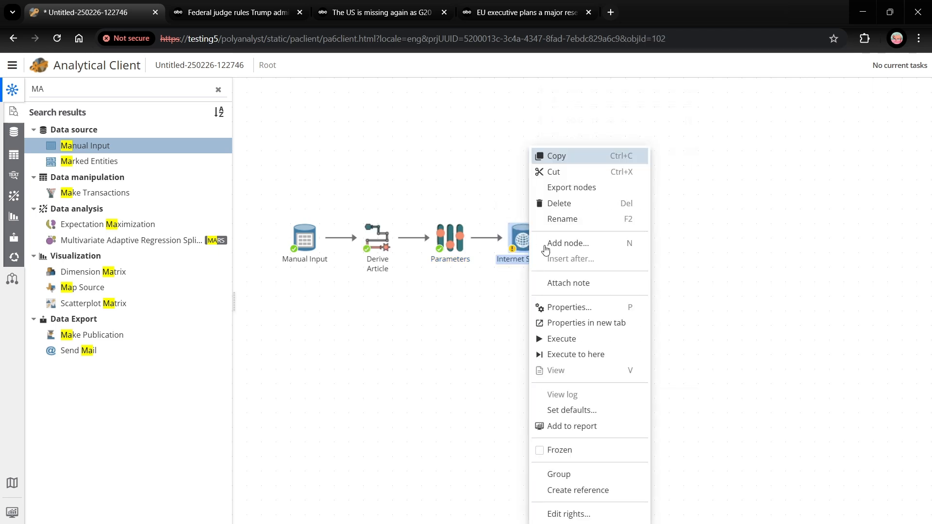
click(587, 307)
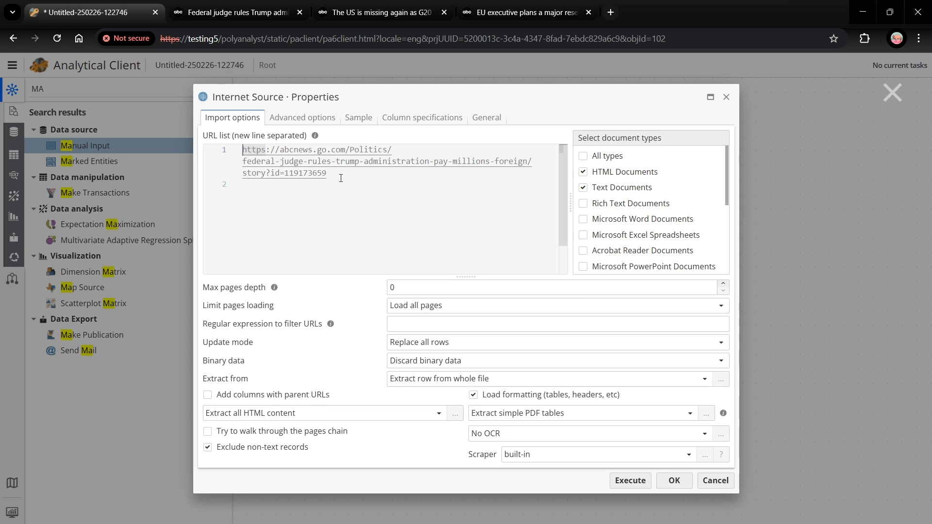
click(628, 479)
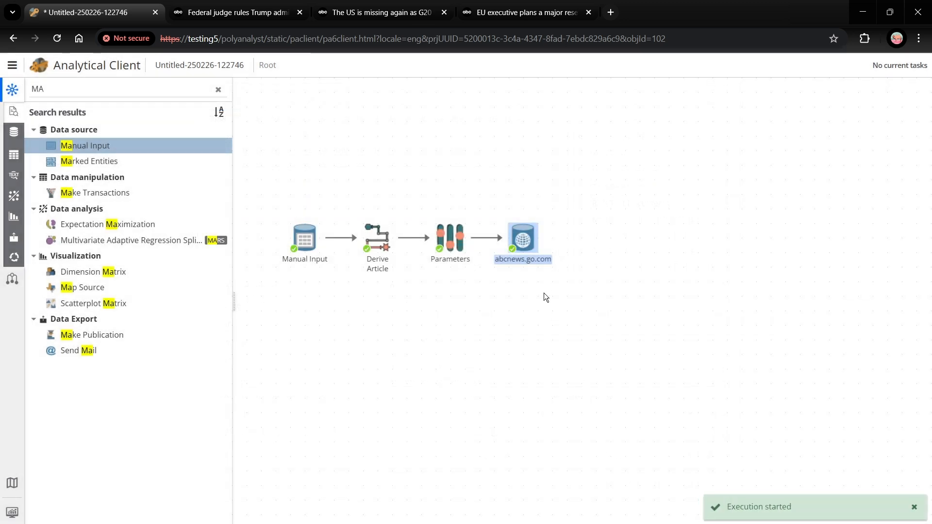
Step: View the abcnews.go.com dataset, examine the record's title, URL, loading date and text content in an enlarged preview, and close the view
mouse_move(544, 237)
click(541, 207)
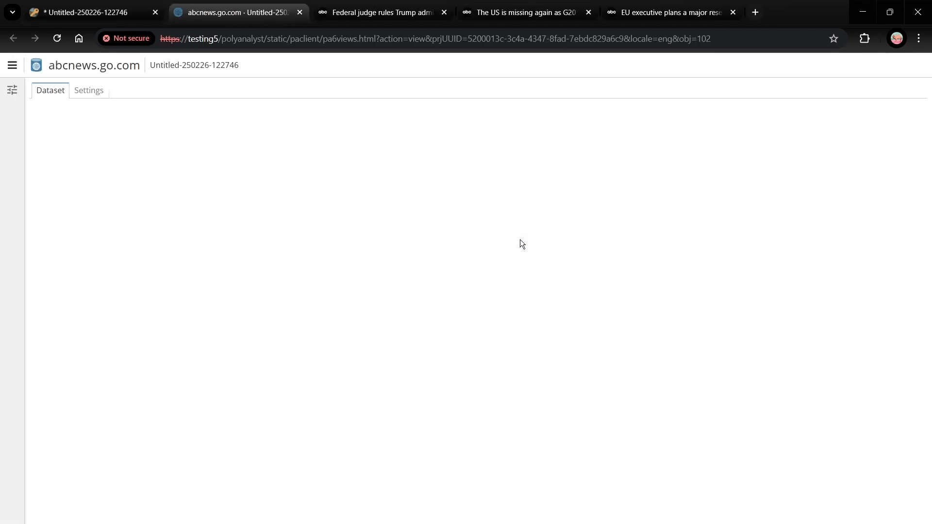
drag(479, 183, 479, 305)
click(110, 328)
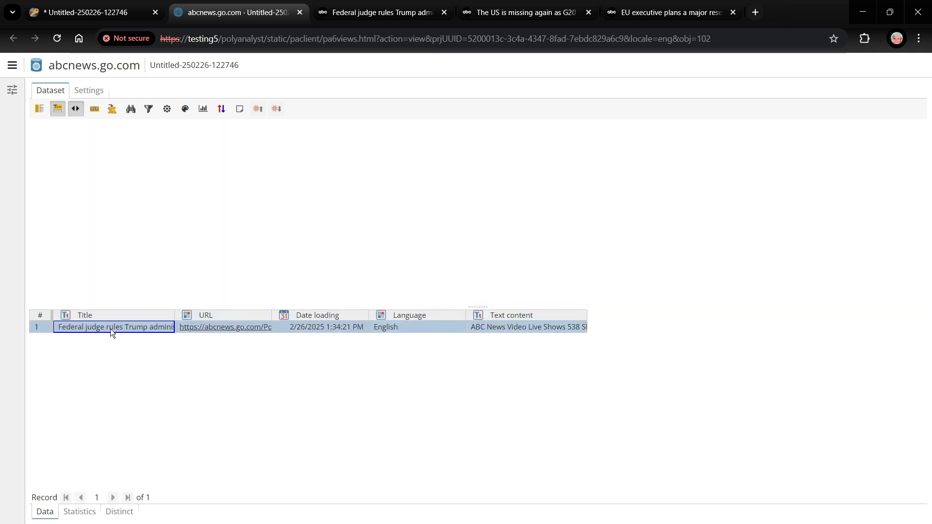
click(229, 327)
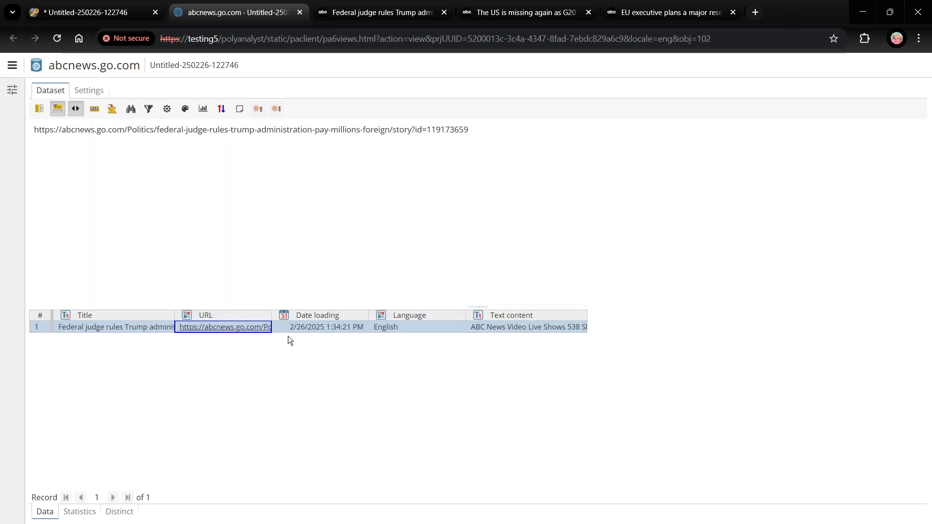
click(354, 329)
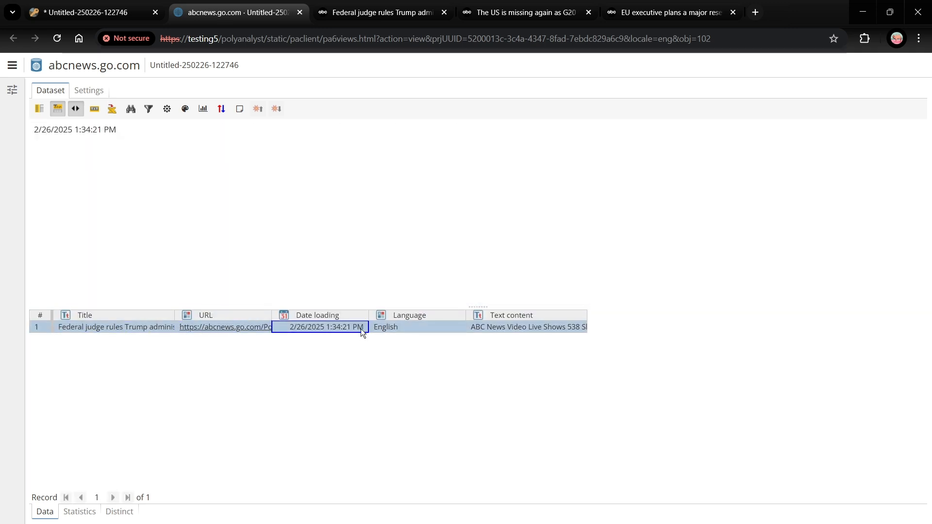
click(484, 327)
scroll(383, 242, down, 3)
scroll(374, 229, down, 6)
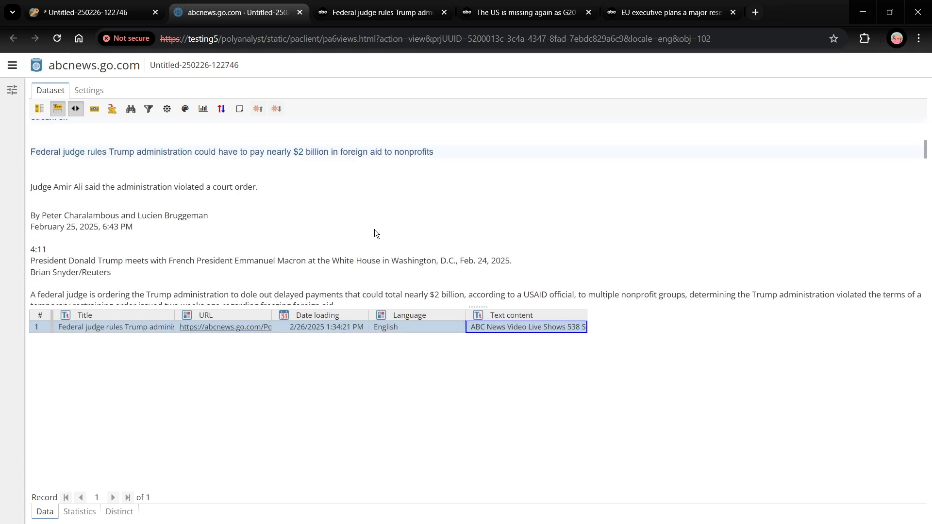
scroll(375, 230, down, 3)
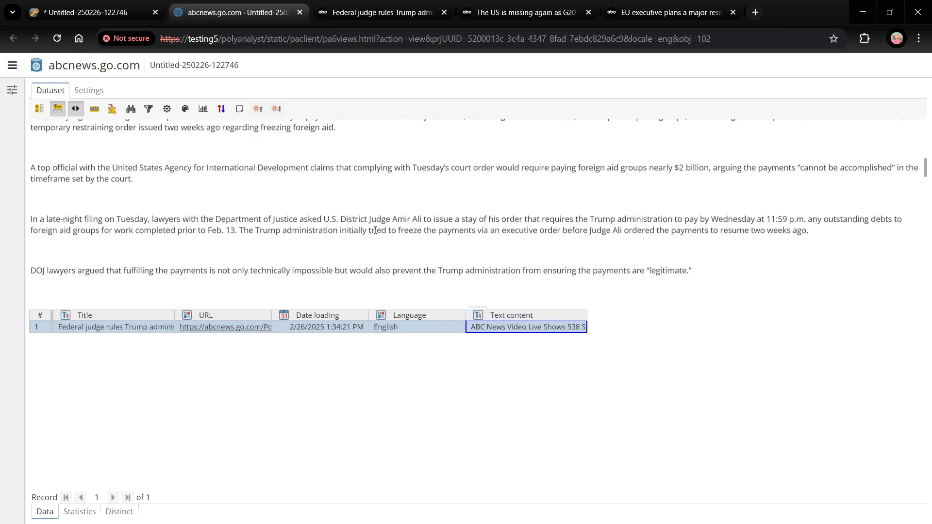
click(299, 13)
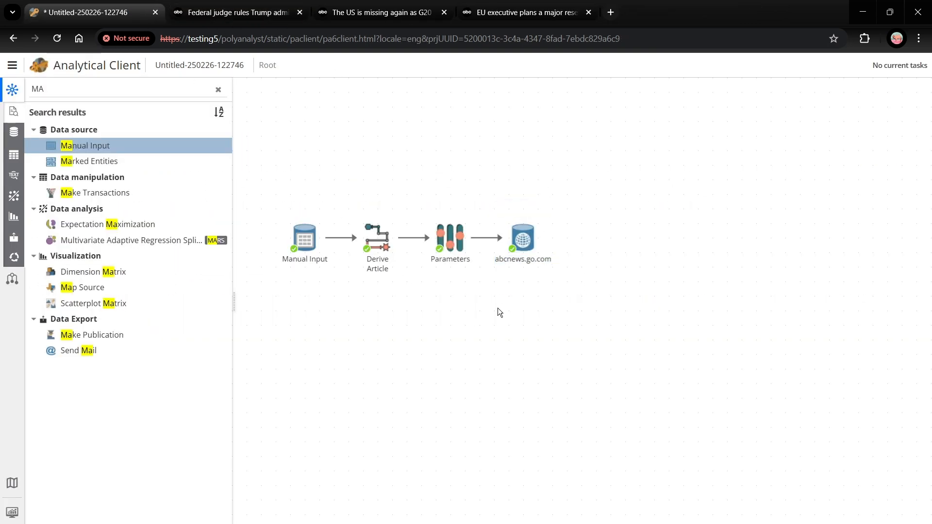
Step: Connect a Keyword Extraction node after the abcnews.go.com node
click(545, 241)
click(584, 238)
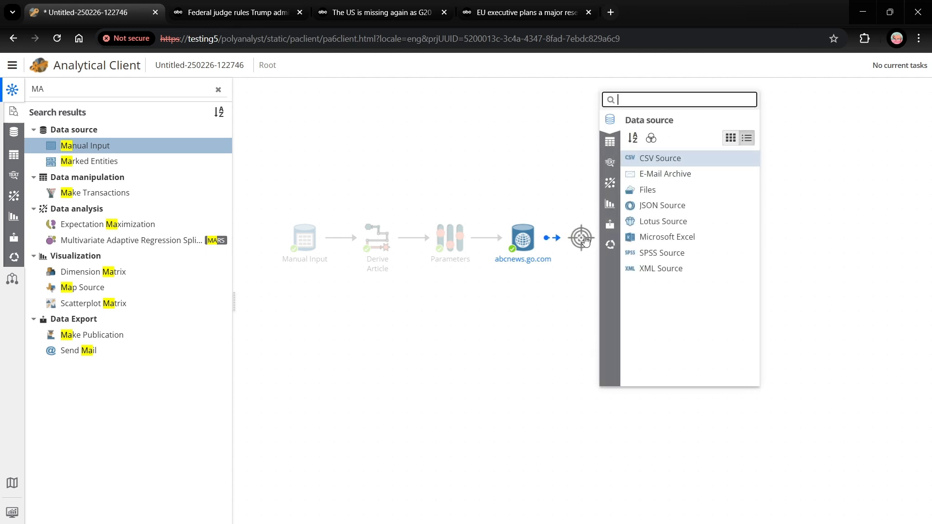
text(KEY)
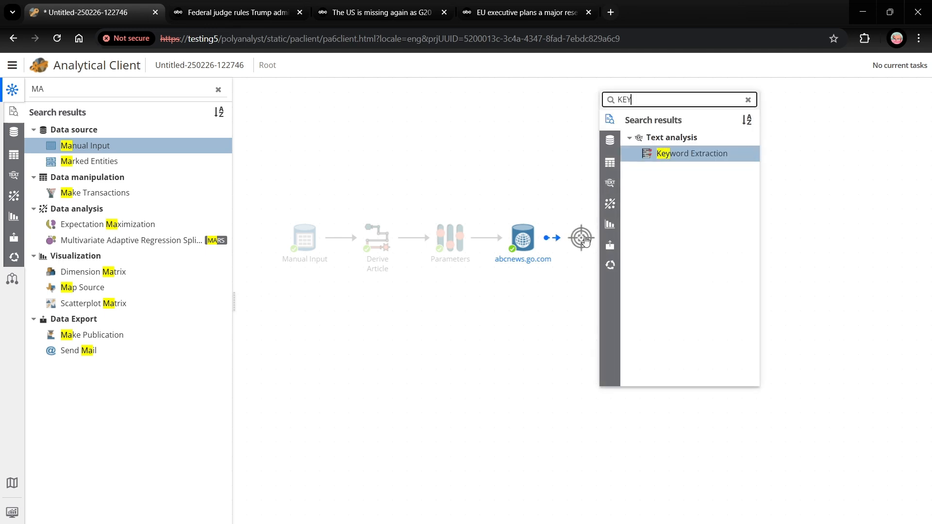
key(Return)
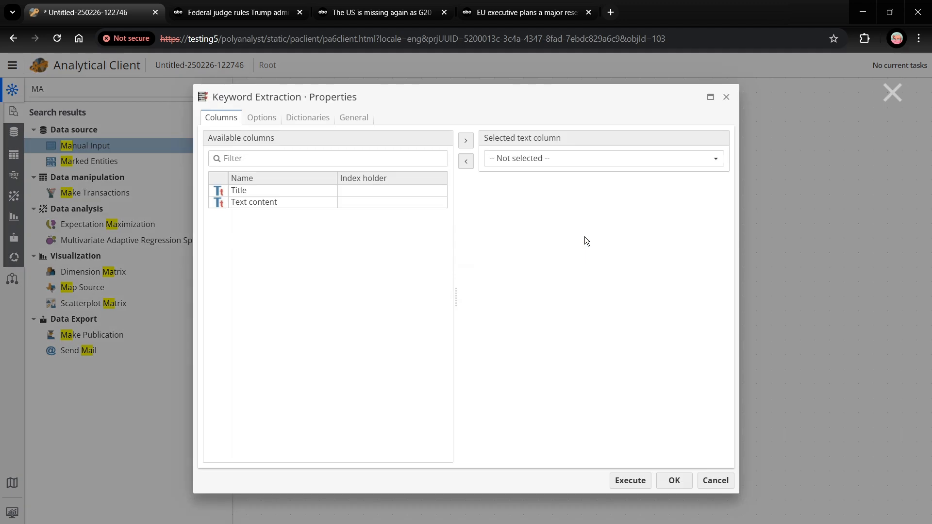
Step: Set Text content as the text column of the Keyword Extraction node and execute the node
click(259, 193)
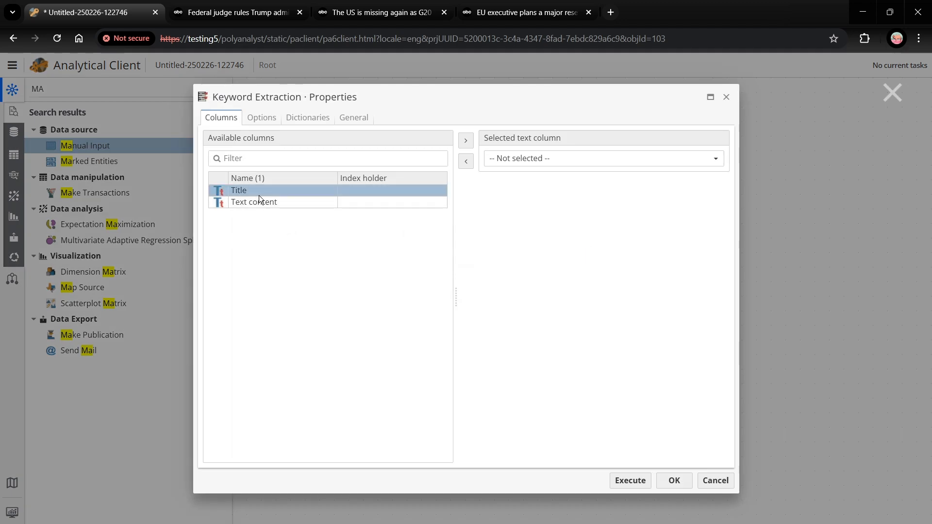
drag(249, 202, 572, 163)
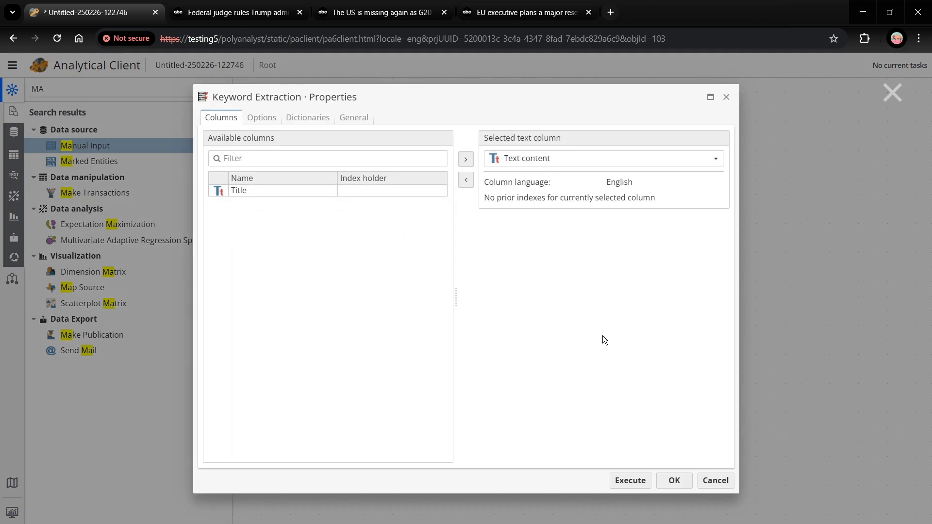
click(630, 480)
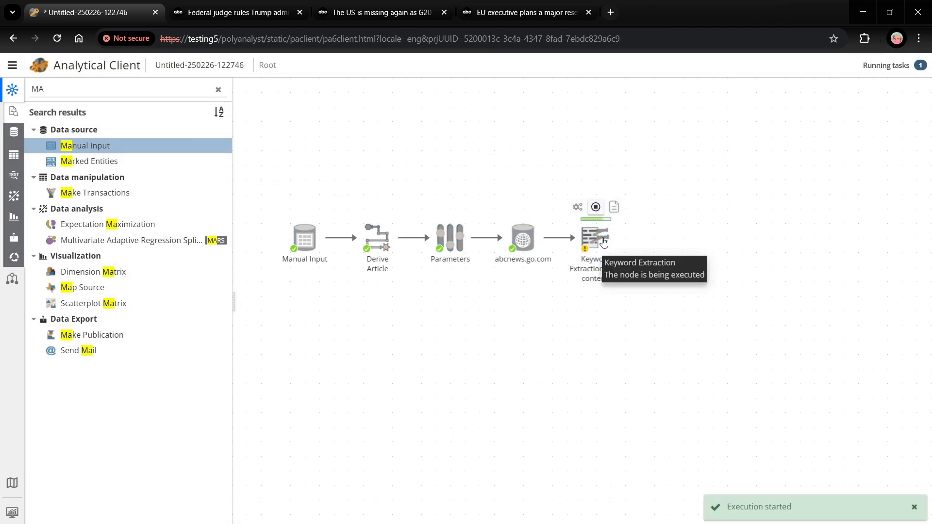
Step: Generate a dataset named Generic Dataset from the Keyword Extraction node's keywords table and close the view
double_click(603, 242)
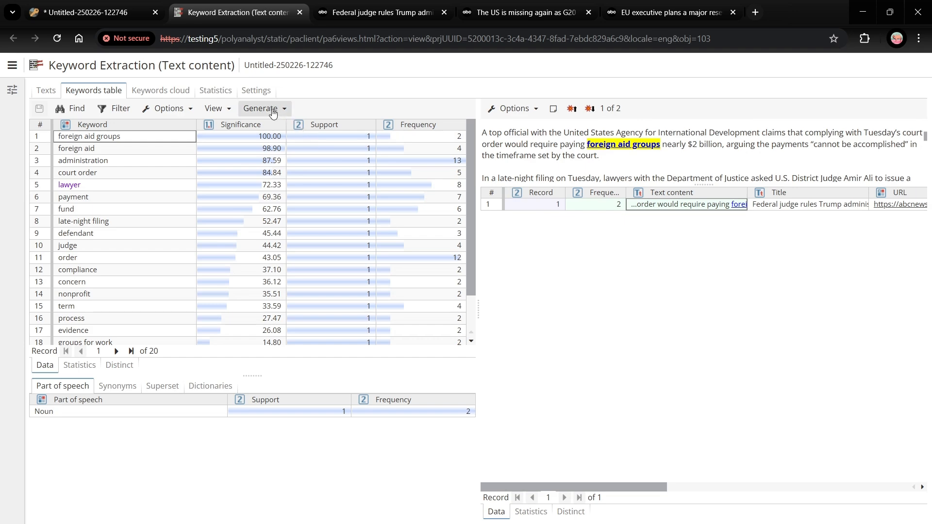
click(273, 113)
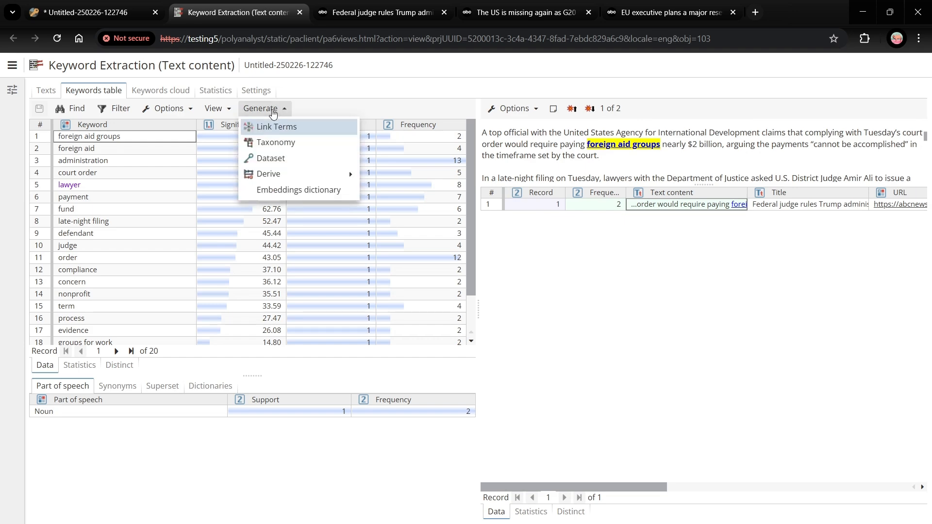
click(282, 165)
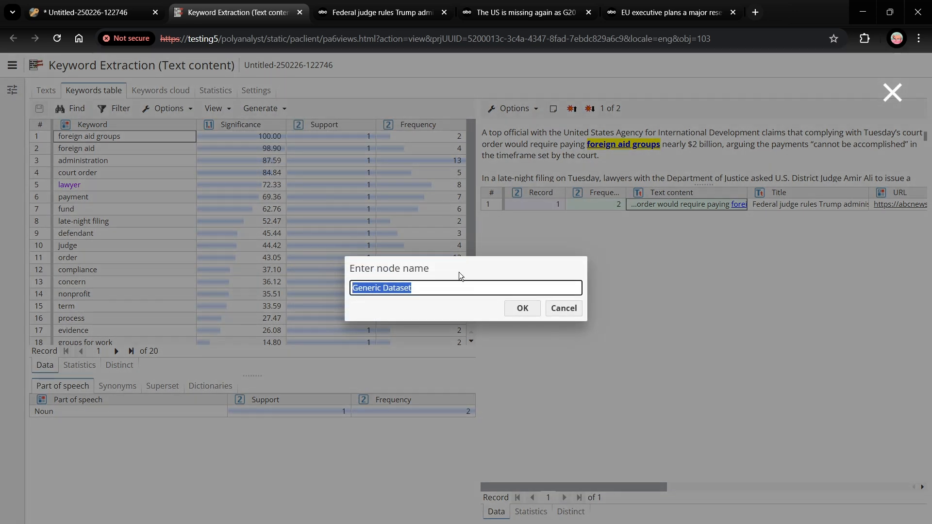
click(510, 308)
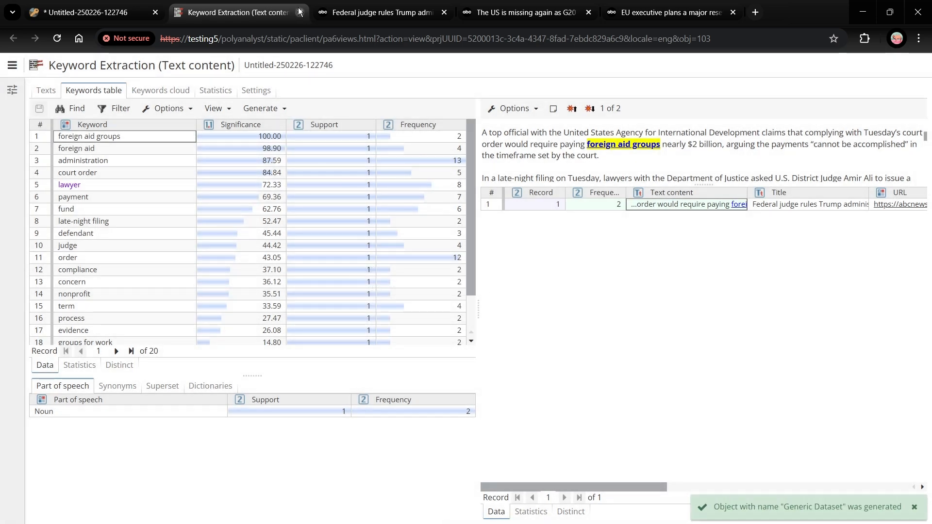
click(299, 12)
Step: Connect an Aggregation Chart node after the Generic Dataset node
click(676, 246)
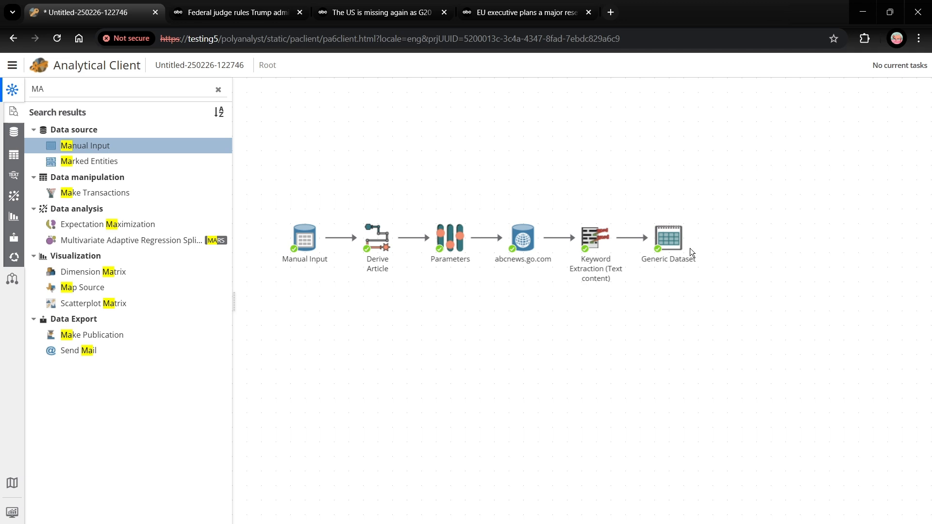
drag(692, 239, 737, 240)
text(AGG)
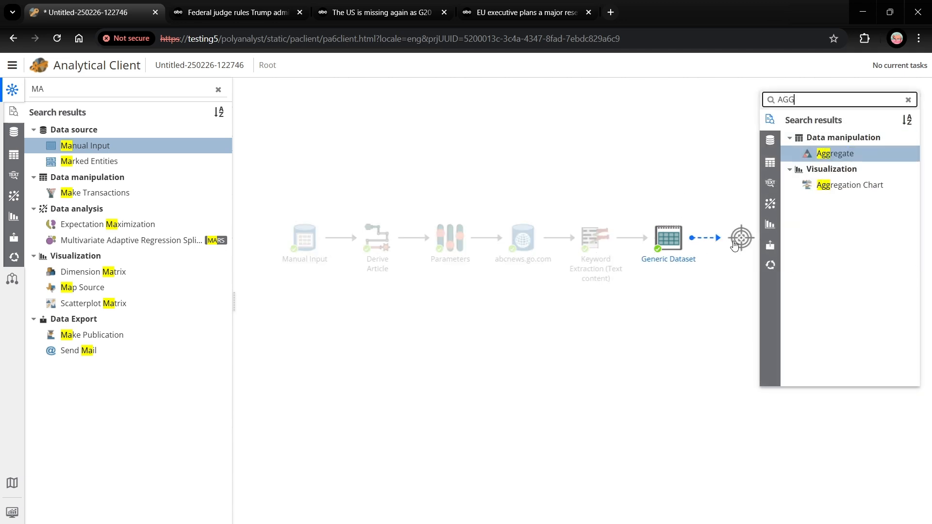
click(856, 194)
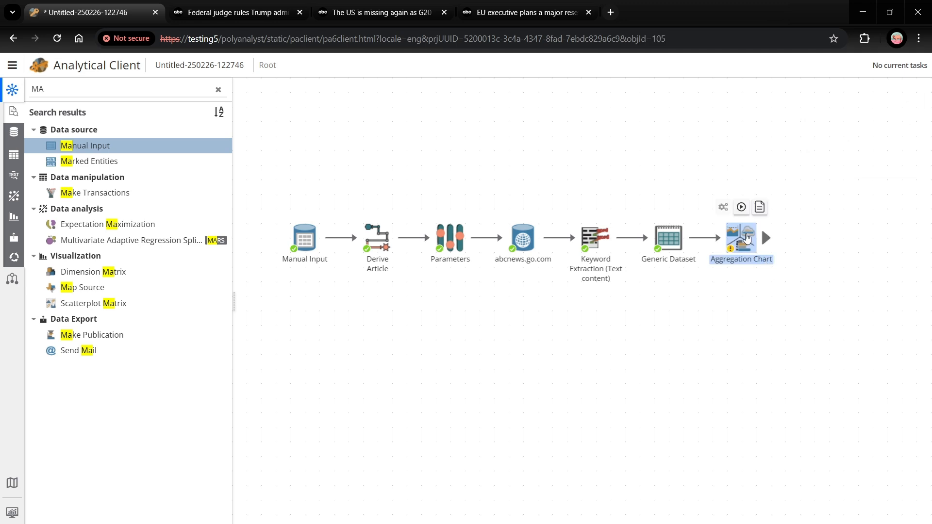
Step: Open the Aggregation Chart view, set the primary chart to Tag Cloud and assign the Keyword column as its keywords
double_click(746, 238)
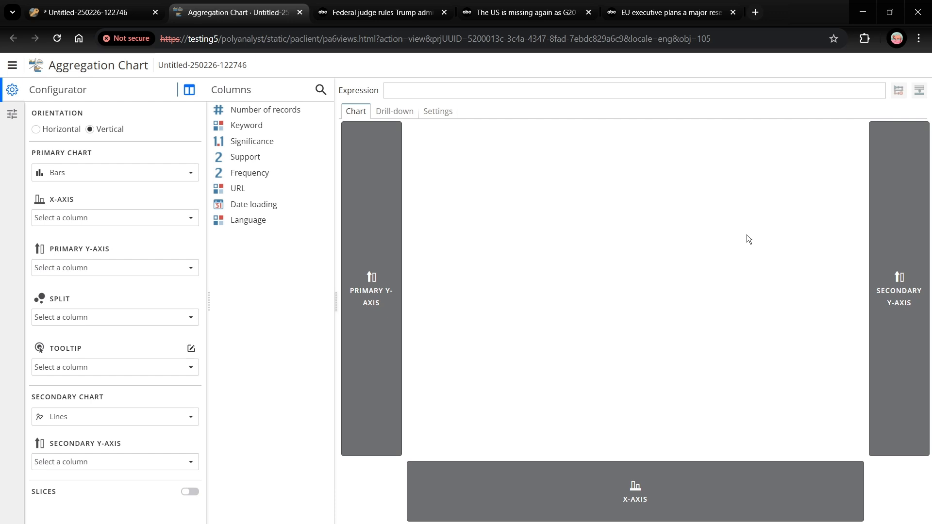
click(248, 126)
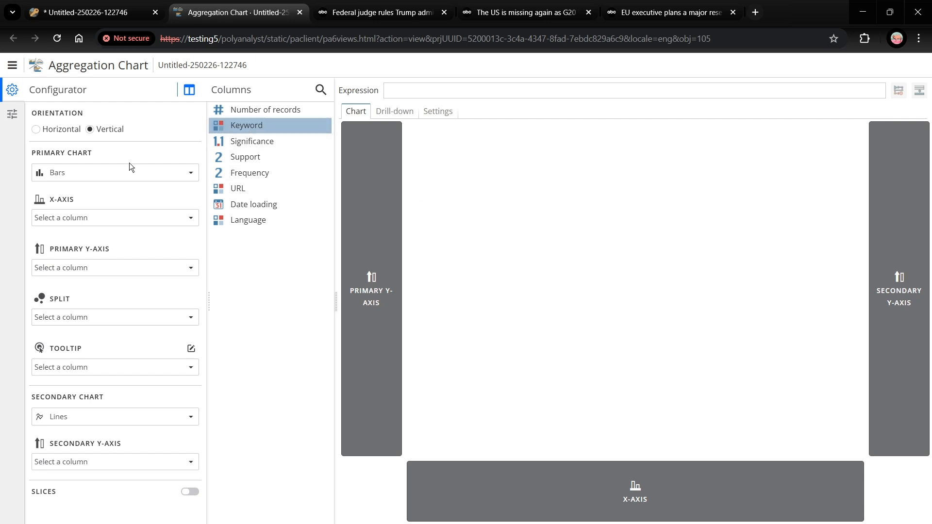
click(122, 173)
click(168, 389)
drag(277, 126, 125, 185)
Step: Assign Frequency to the tag cloud's primary Y-axis with the Maximum aggregation and close the chart view
drag(272, 174, 96, 235)
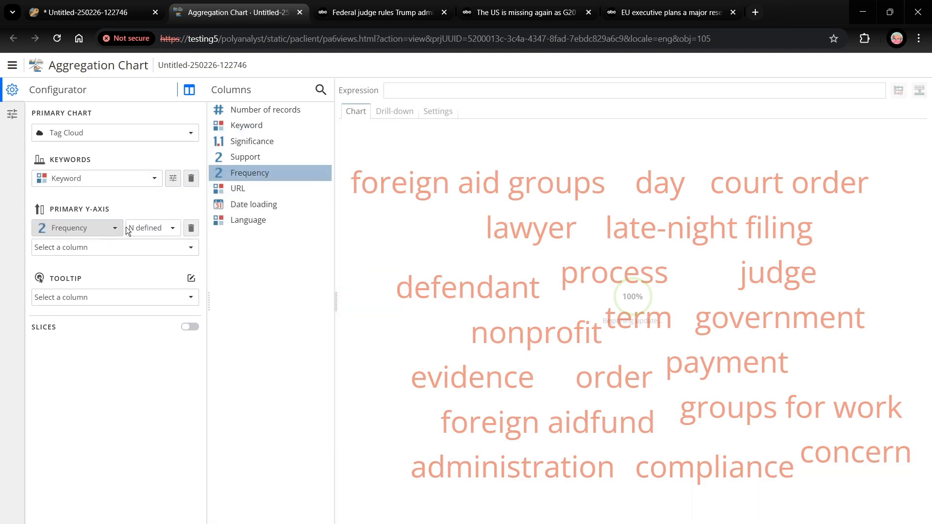
click(155, 230)
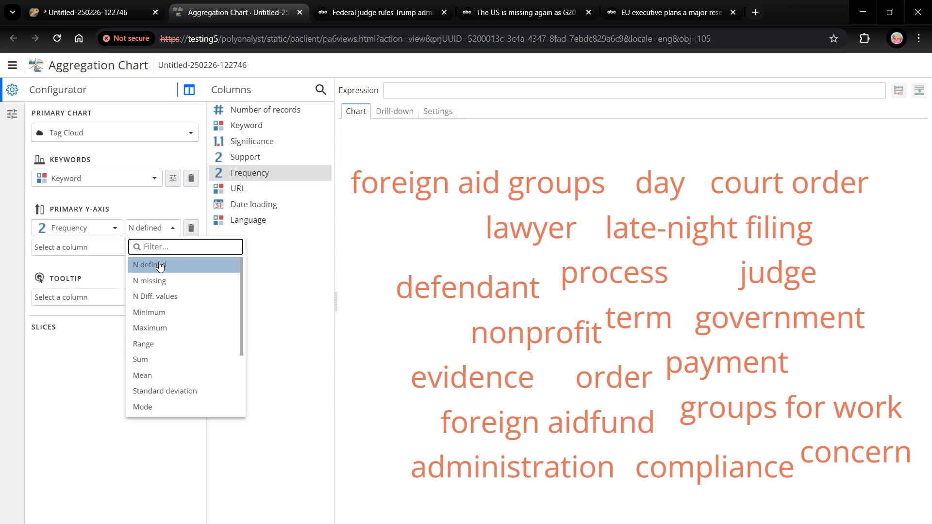
click(149, 328)
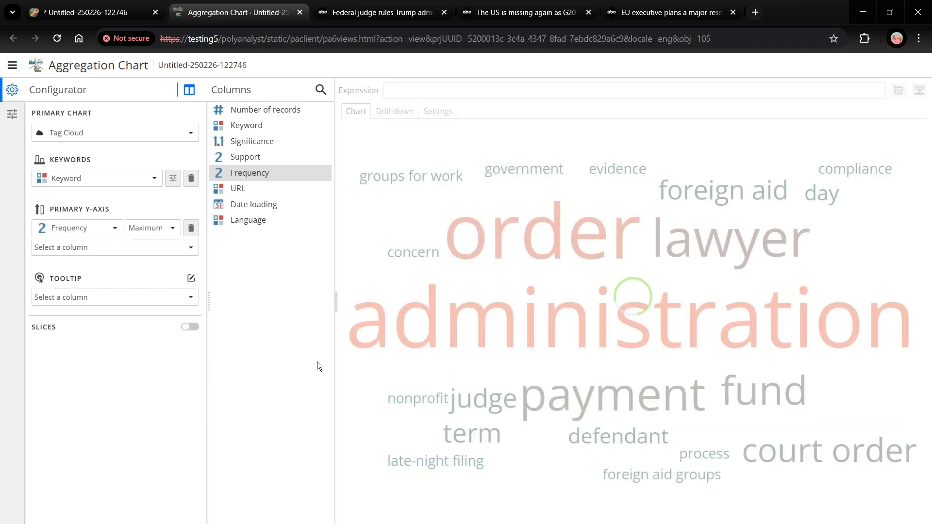
click(300, 12)
click(684, 377)
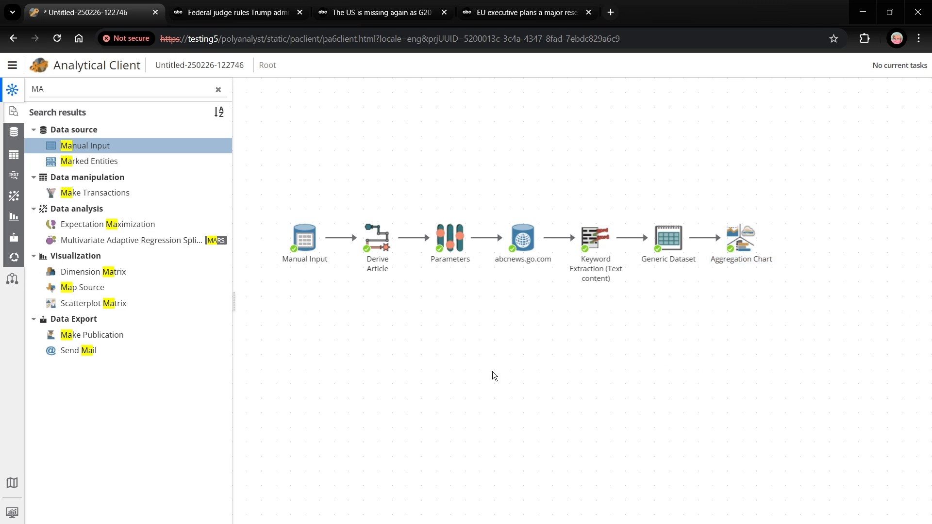
right_click(527, 241)
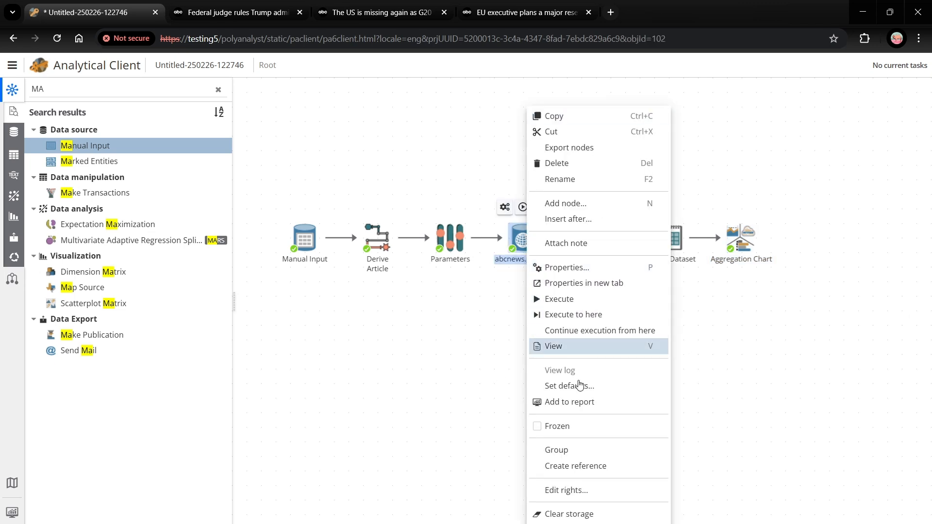
click(567, 403)
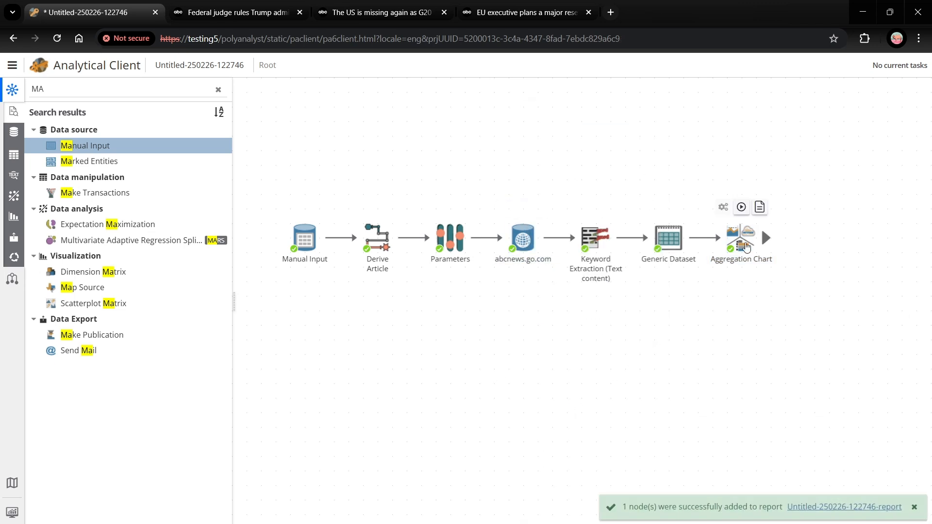
right_click(740, 238)
click(773, 403)
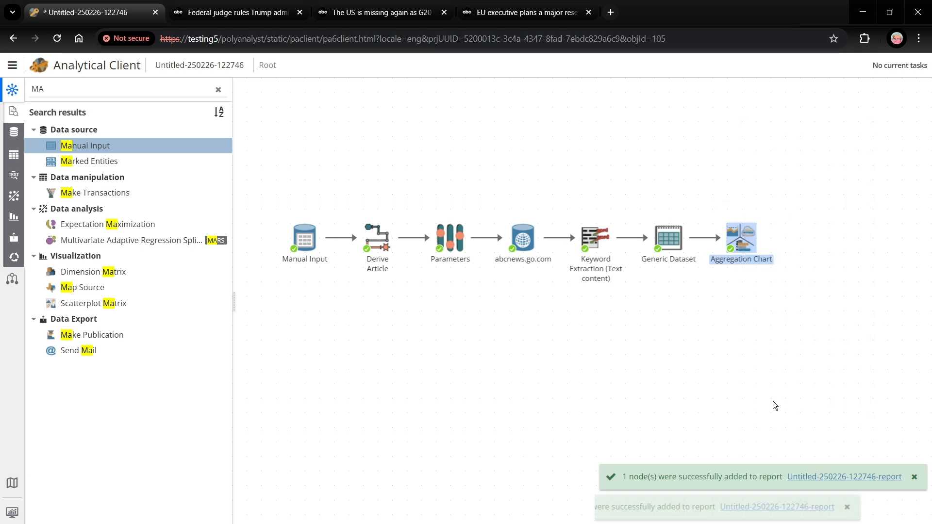
click(830, 506)
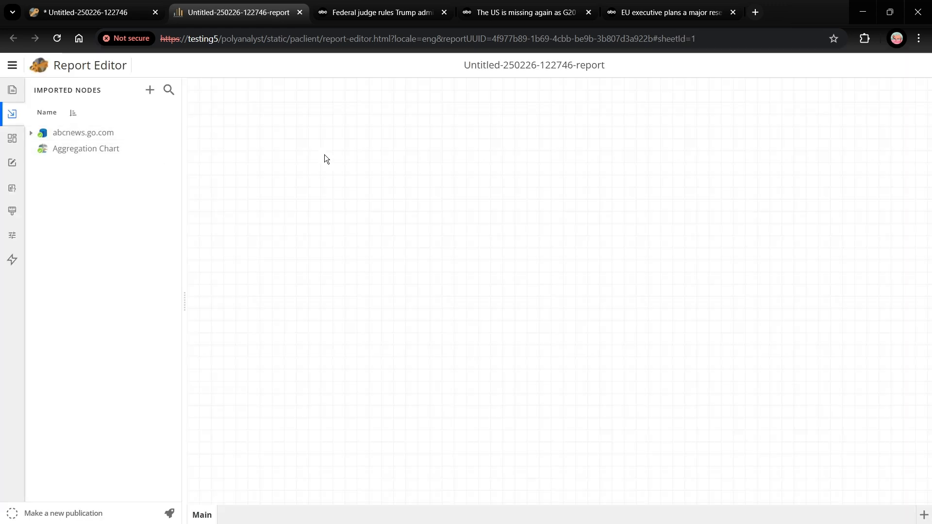
Step: Place abcnews.go.com on the report sheet as a Table widget, widen it and leave free space above it
click(76, 135)
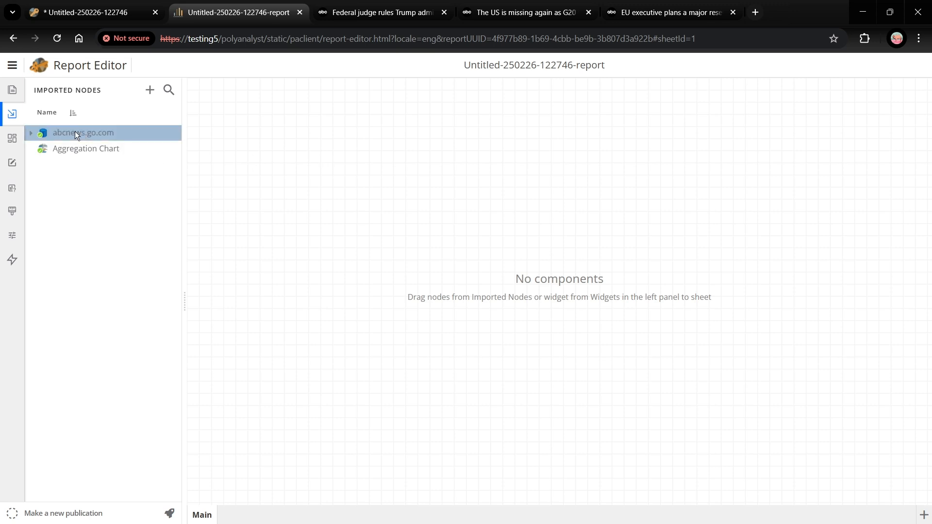
drag(73, 130, 216, 250)
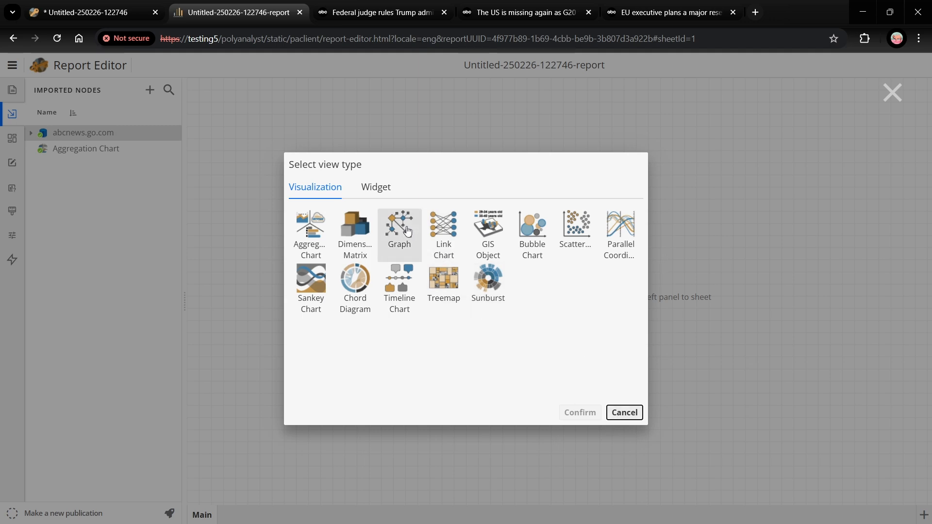
click(380, 188)
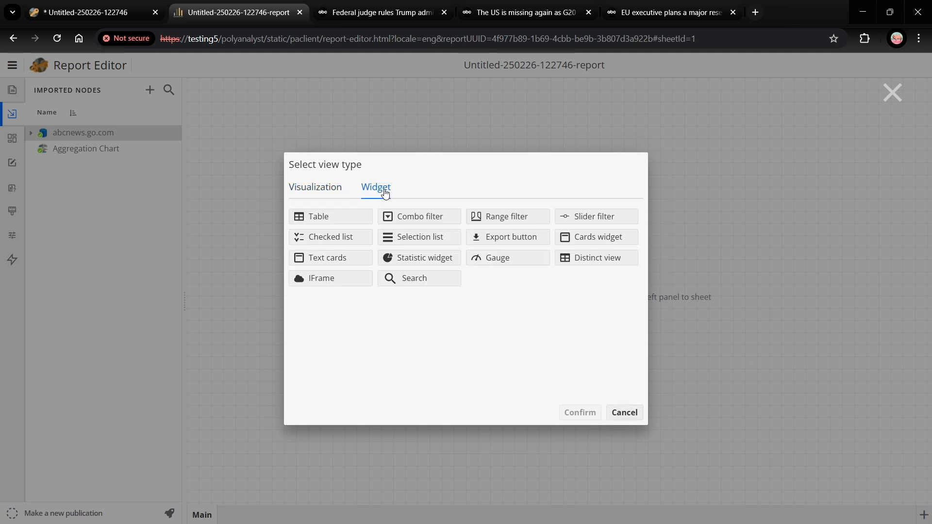
click(337, 219)
click(579, 412)
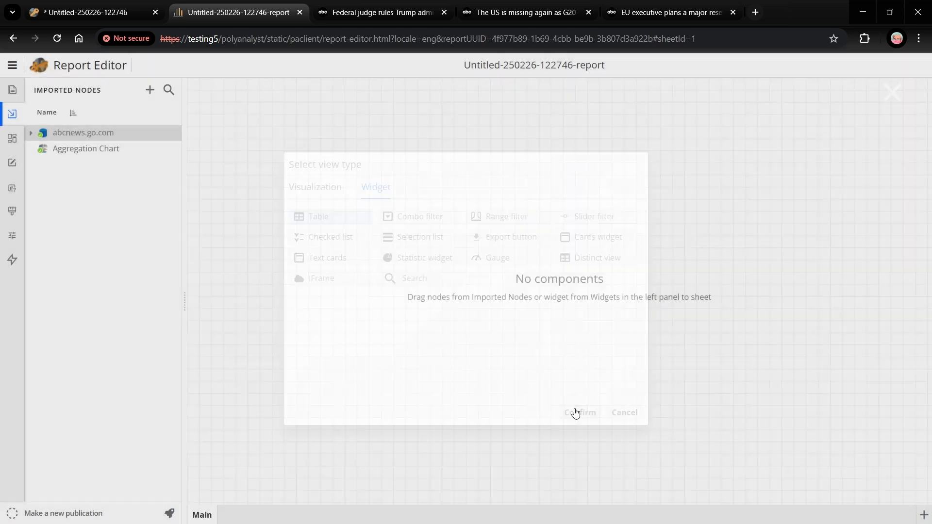
drag(575, 338, 733, 345)
drag(477, 238, 474, 251)
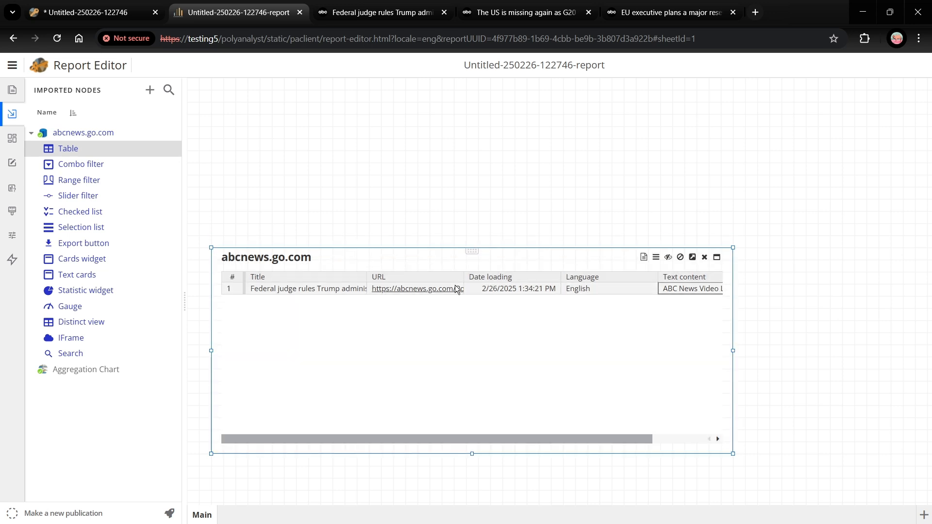
Step: Turn on the record preview in the abcnews.go.com table, enlarge it and show the article's Text content
click(642, 258)
drag(463, 356, 464, 394)
click(691, 416)
scroll(513, 339, down, 5)
scroll(512, 339, down, 3)
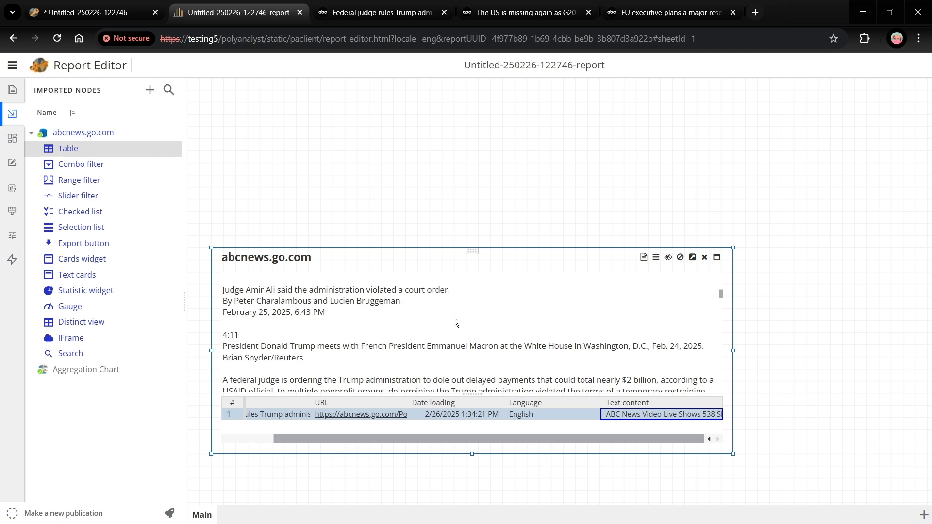
Step: Place the Aggregation Chart above the table, fit it to the table's right edge and title it Keywords
drag(57, 368, 465, 87)
drag(791, 273, 731, 247)
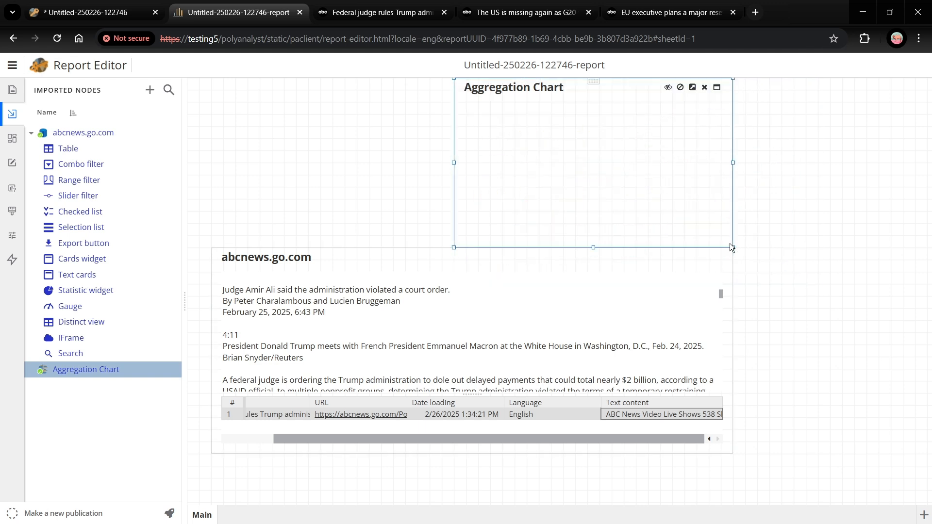
double_click(534, 87)
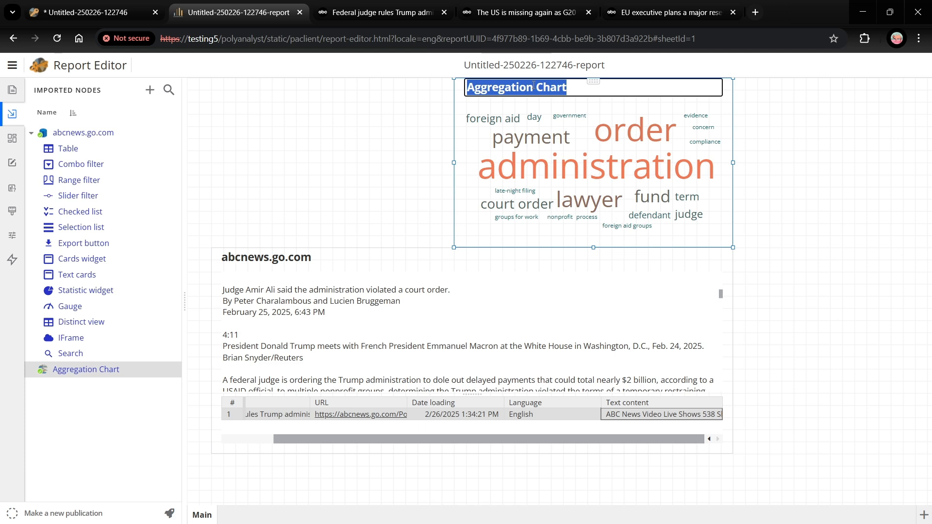
text(Keywords)
key(Return)
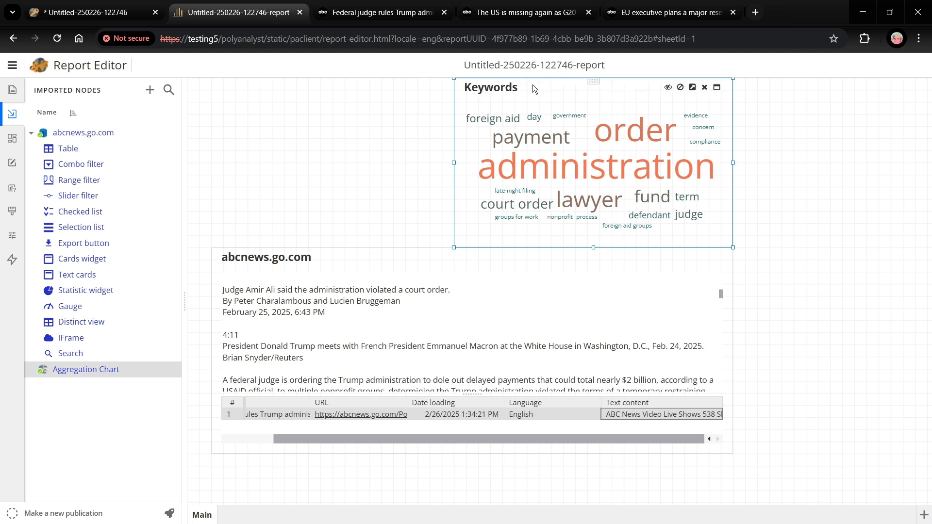
Step: Create a what-if parameter linked to the SRL variable URL and choose its data type
click(15, 188)
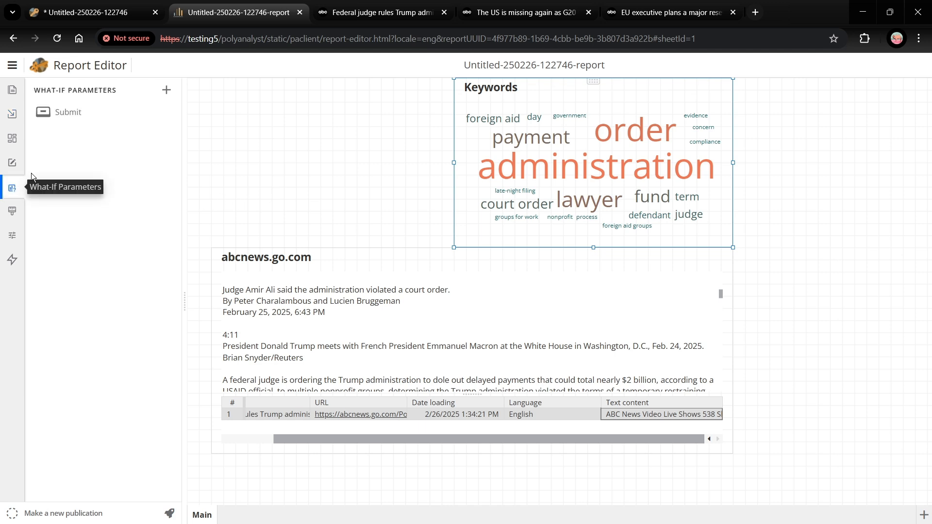
click(166, 90)
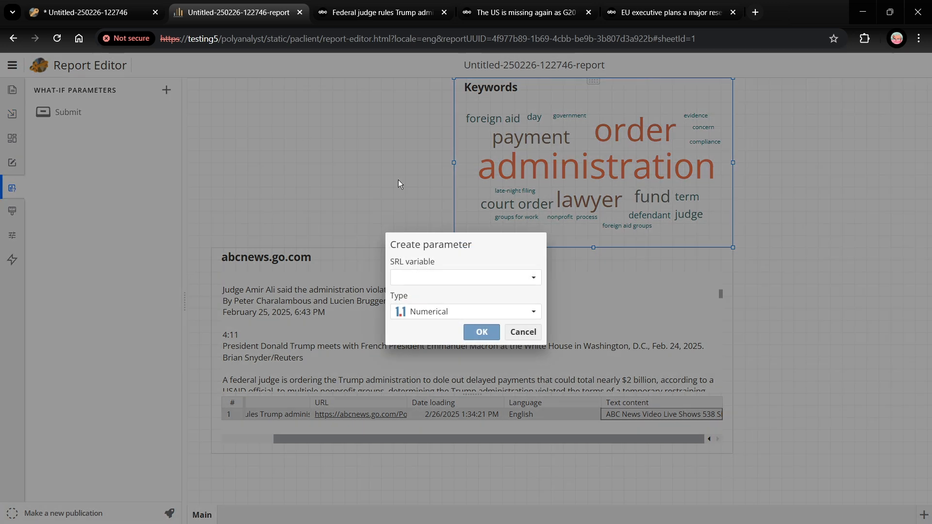
click(515, 280)
click(410, 313)
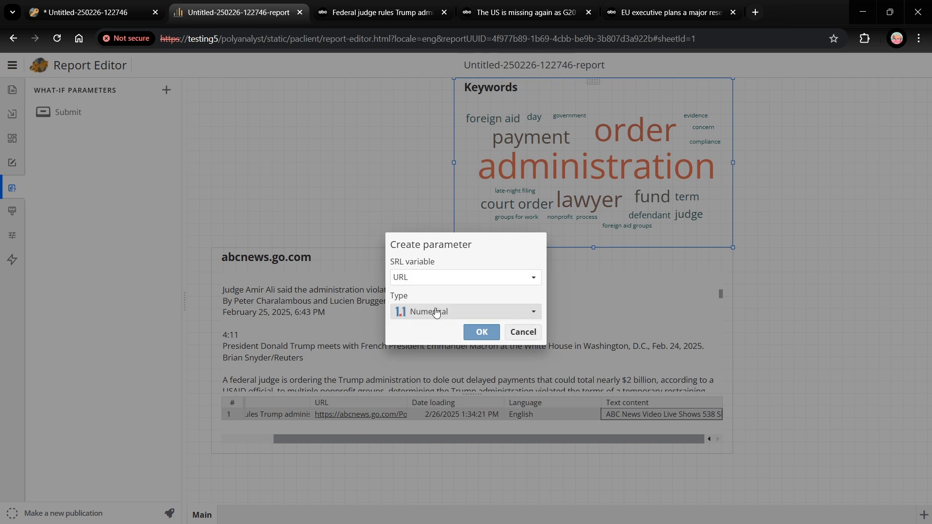
click(430, 313)
click(426, 326)
click(481, 334)
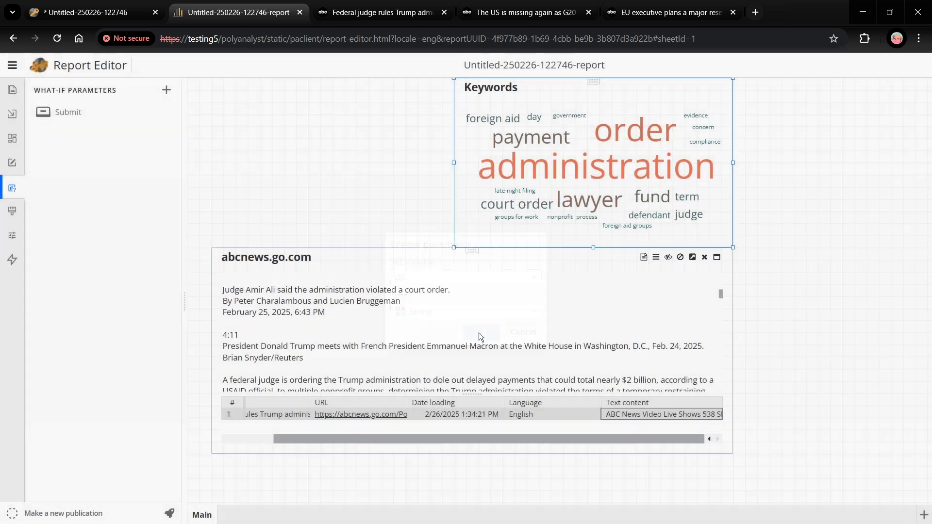
Step: Place the URL parameter above the table as a Textbox field and widen it to fill the space beside the Keywords chart
drag(86, 114, 238, 100)
click(443, 287)
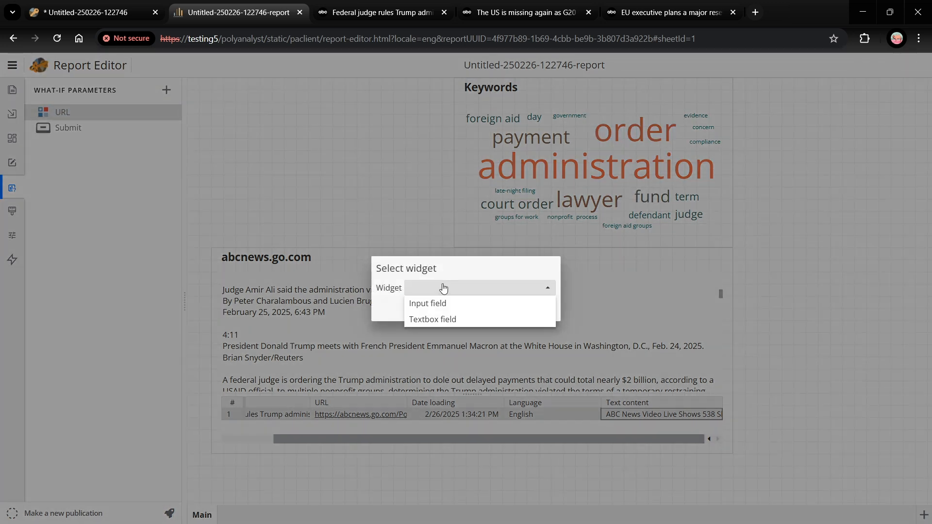
click(435, 318)
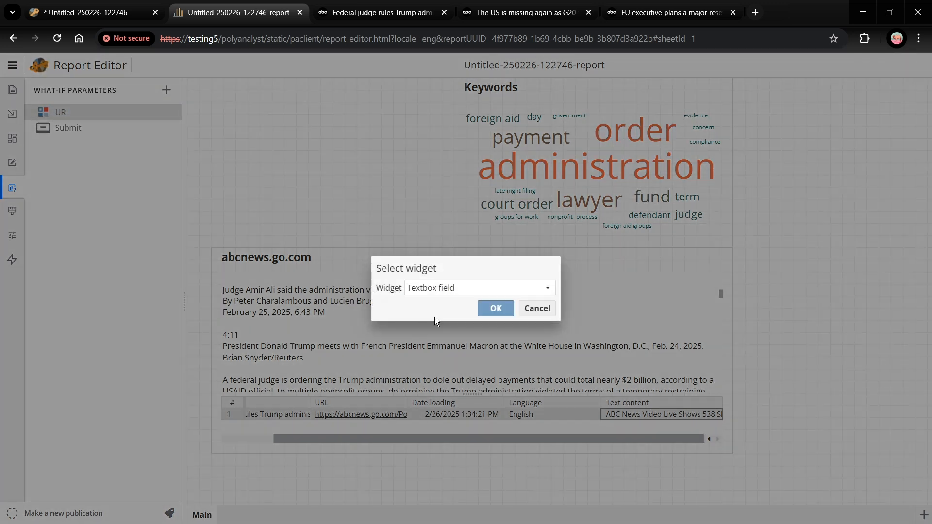
click(492, 309)
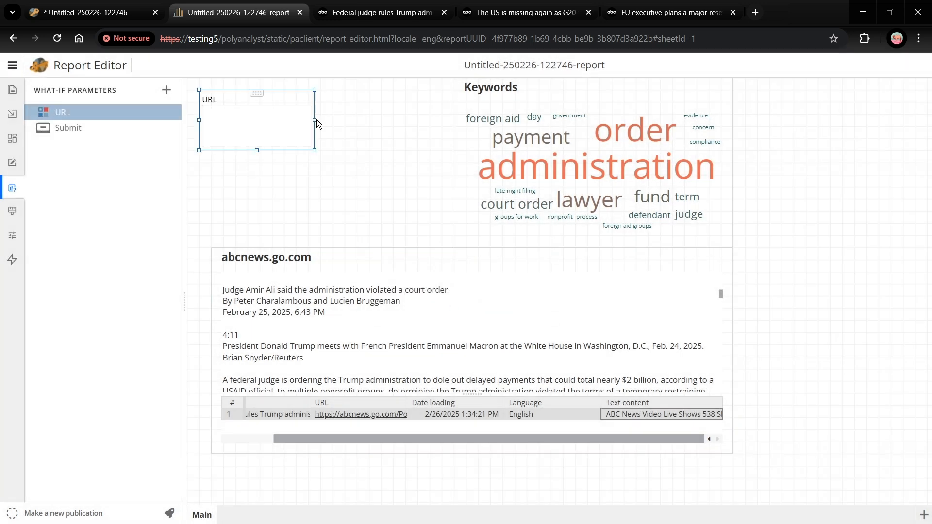
drag(314, 120, 438, 122)
drag(202, 120, 211, 121)
click(240, 221)
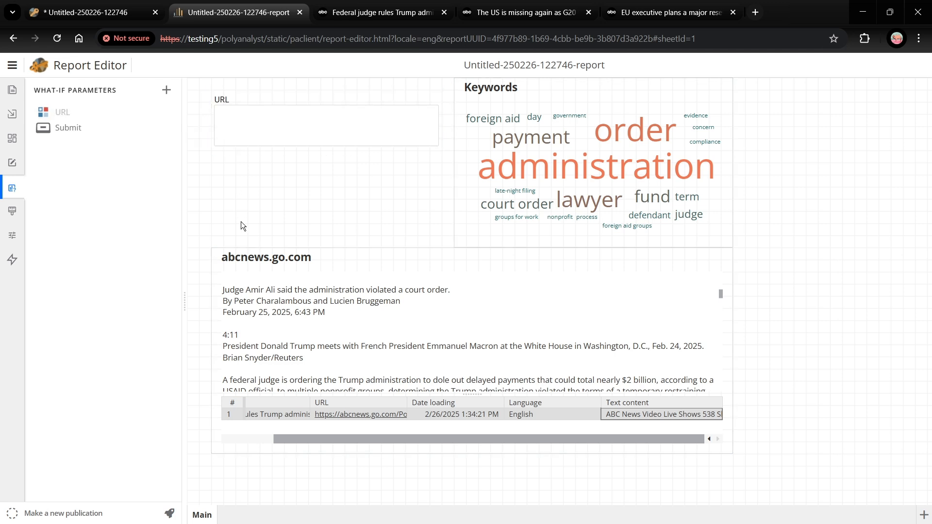
Step: Place the Submit button below the URL field and widen it to match the field's width
drag(65, 127, 221, 183)
drag(307, 187, 385, 186)
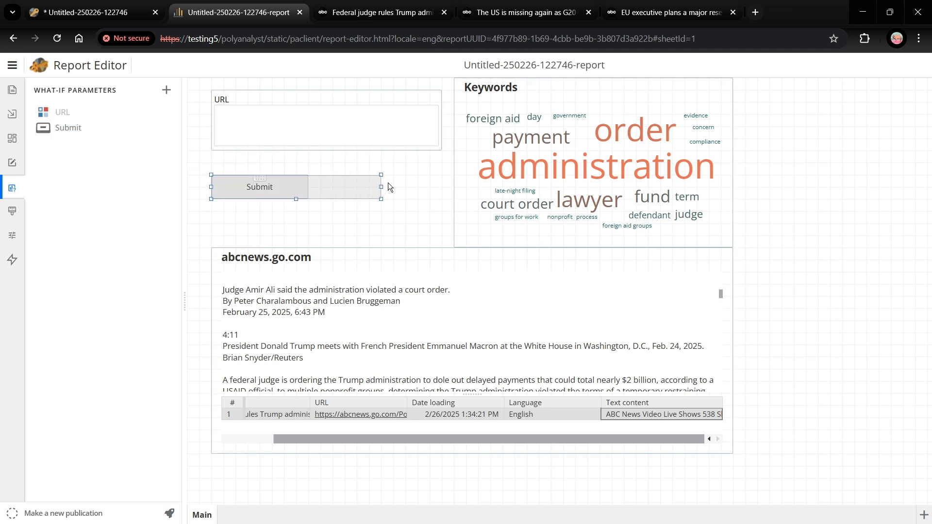
drag(445, 183, 445, 182)
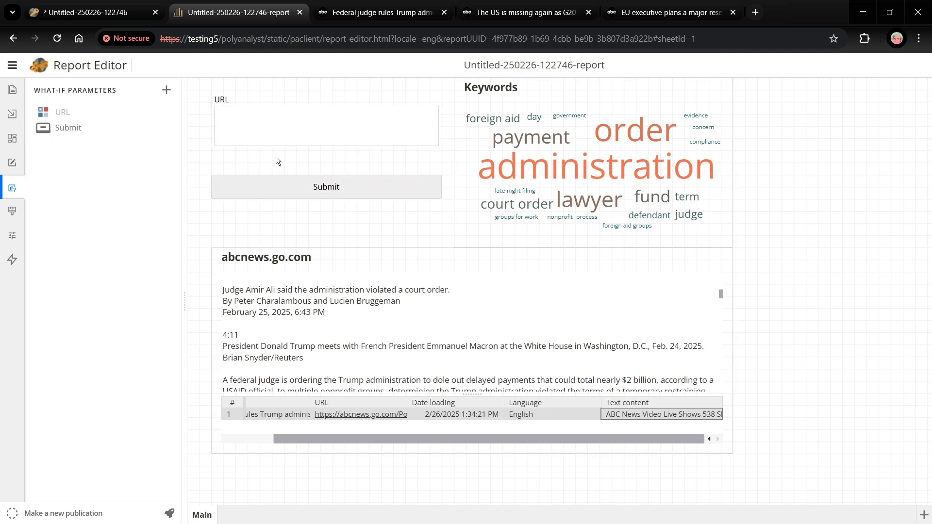
Step: Link the URL field to the Submit button, and the Submit button to the Keywords chart and the abcnews.go.com table
click(5, 234)
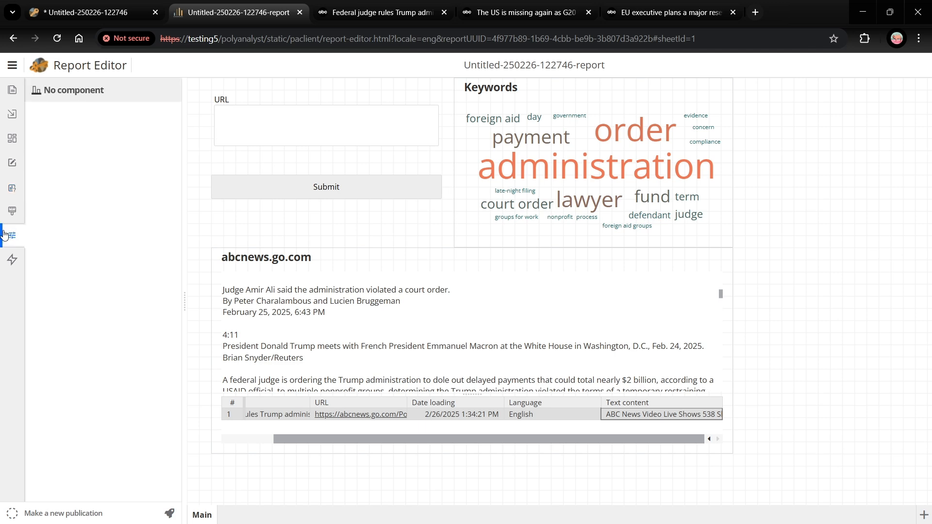
click(12, 260)
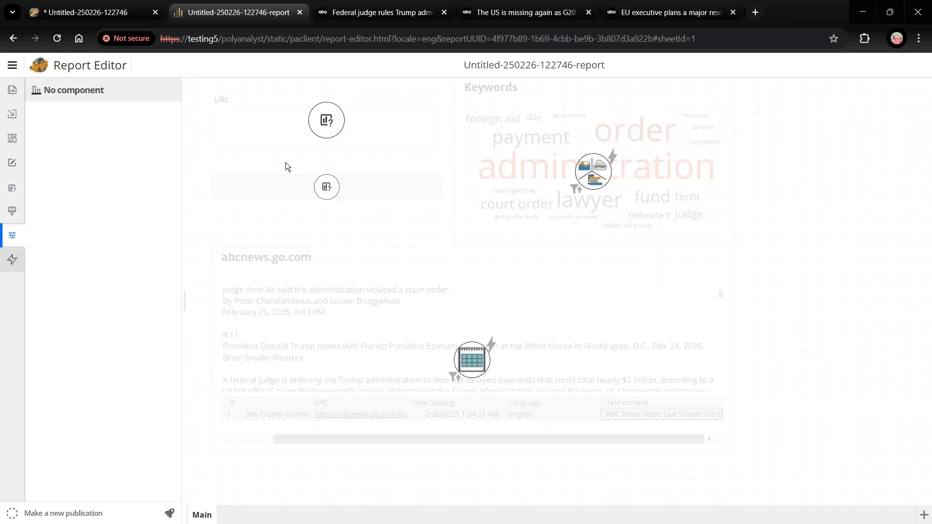
drag(343, 125, 580, 174)
drag(330, 191, 465, 351)
Step: Set the upstream data filter to Manual Input for both the Keywords chart and the abcnews.go.com table, and leave the link view
click(578, 190)
click(486, 232)
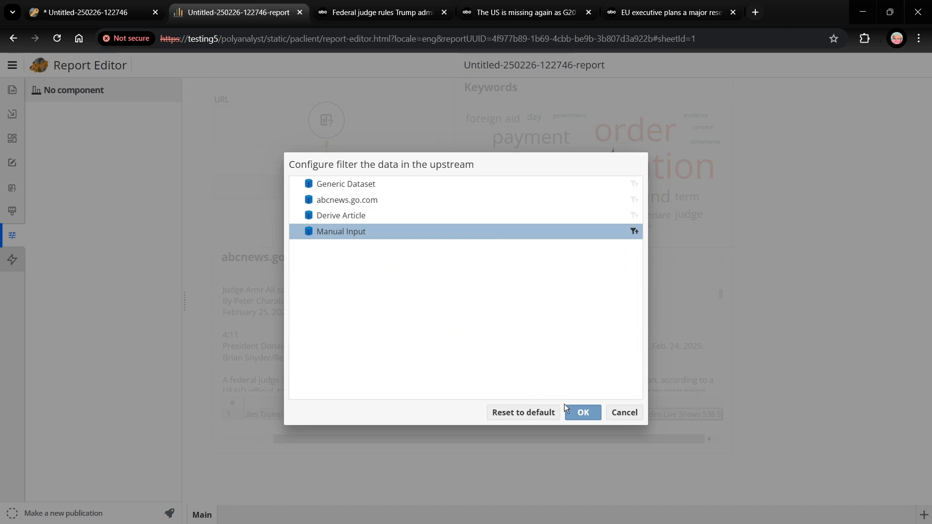
click(583, 412)
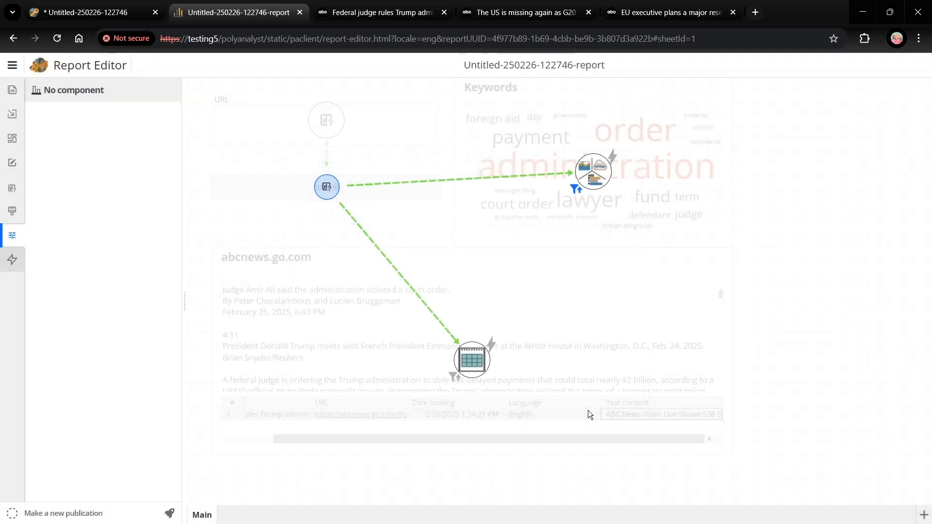
click(455, 377)
click(407, 200)
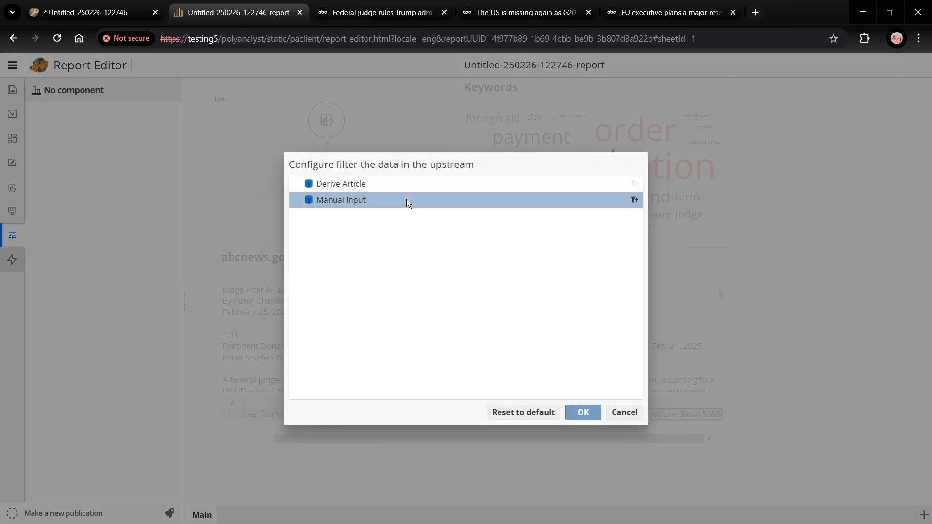
click(585, 413)
click(470, 265)
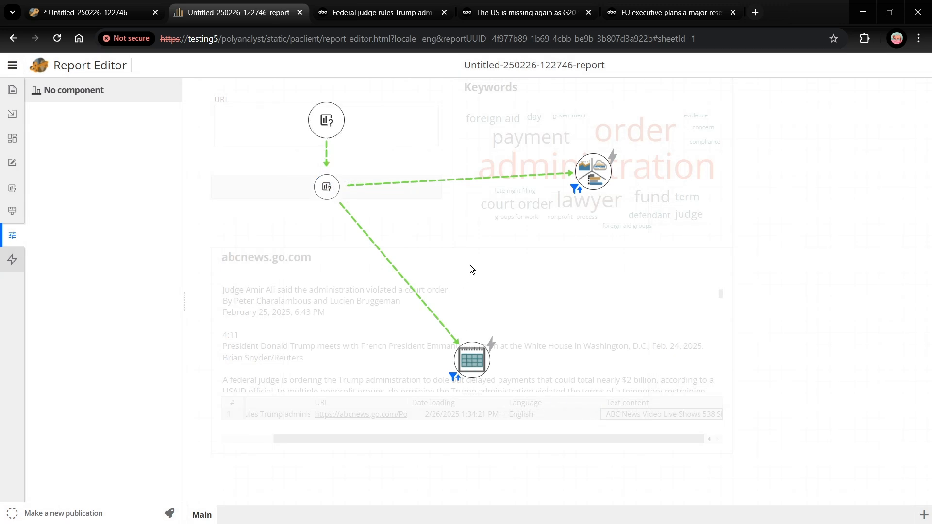
click(470, 265)
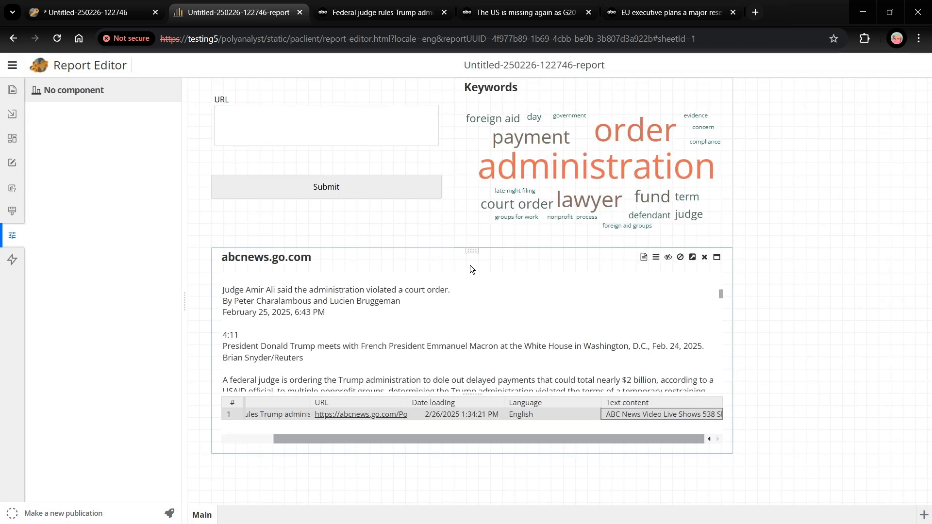
Step: Publish the report and open the publication to view the article text in its table
click(169, 516)
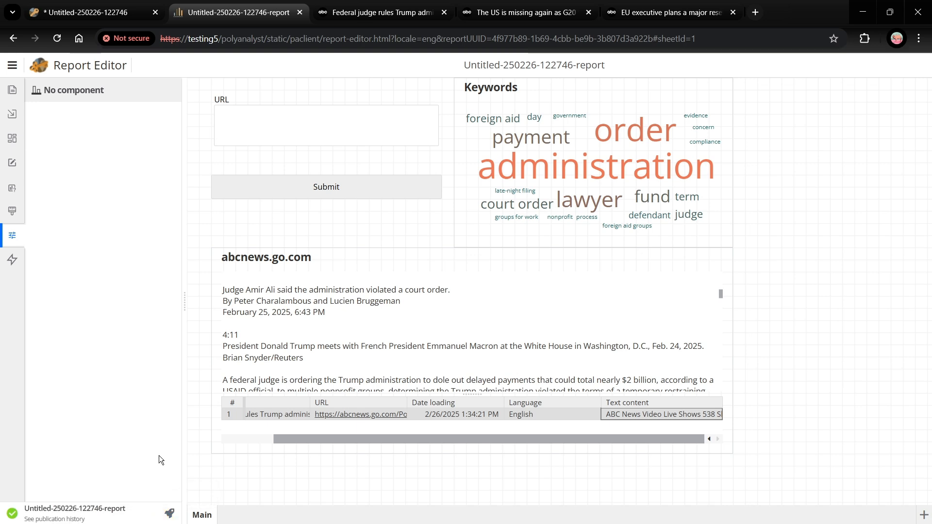
click(100, 509)
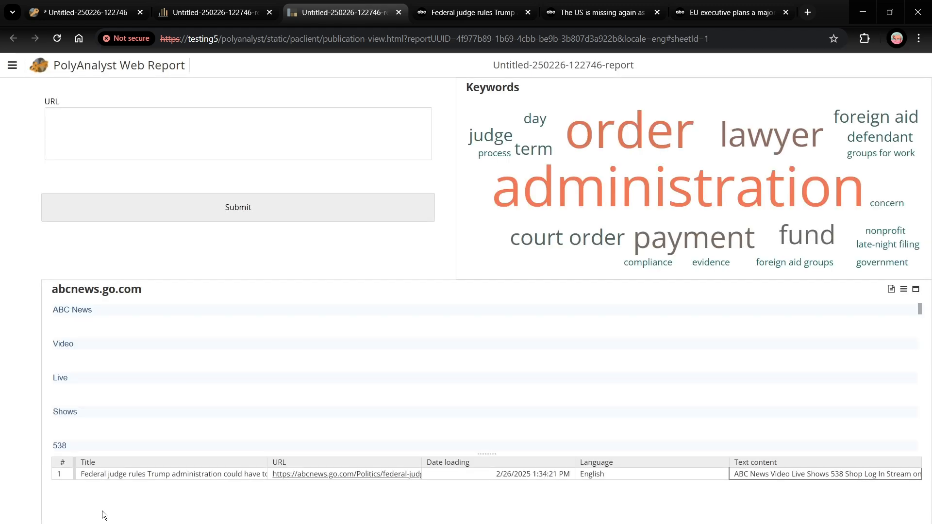
scroll(235, 389, down, 5)
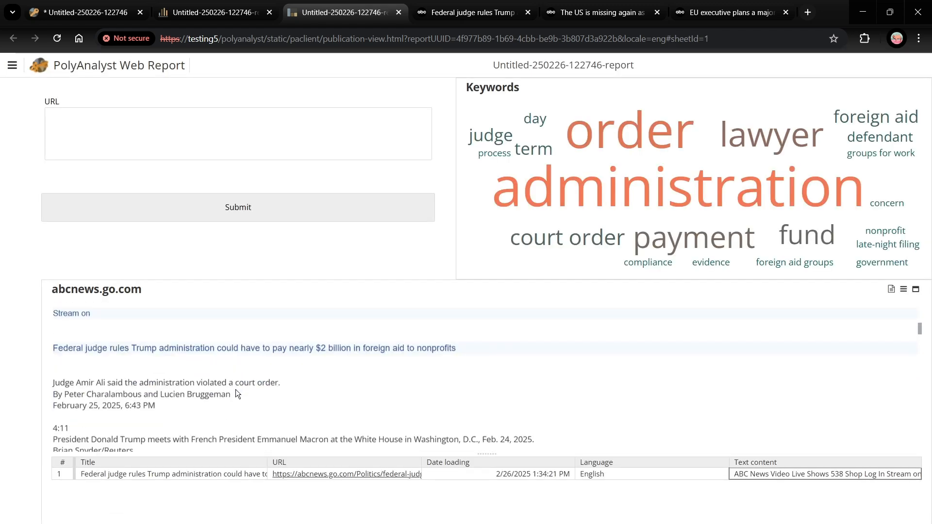
Step: Copy the address of the ABC News article on G20 finance chiefs, submit it in the published report's URL field and review the updated article
click(585, 11)
right_click(481, 41)
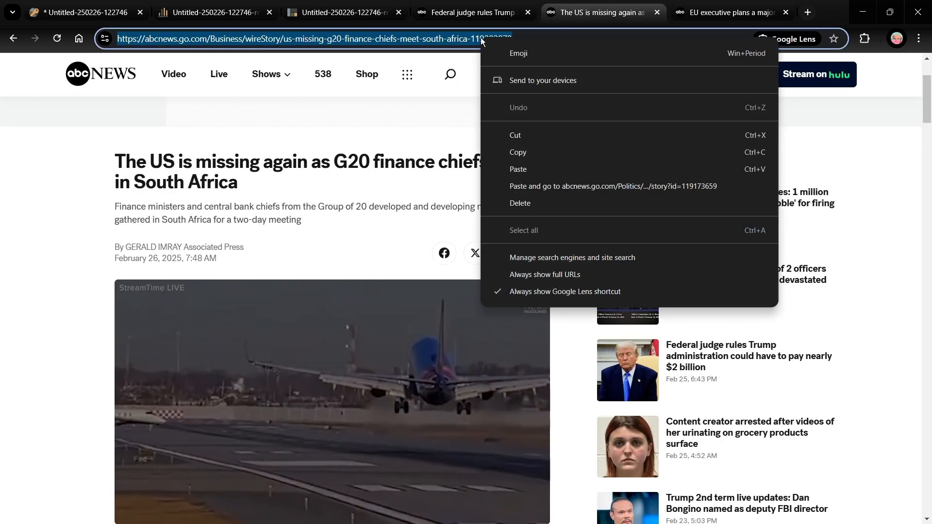
click(530, 153)
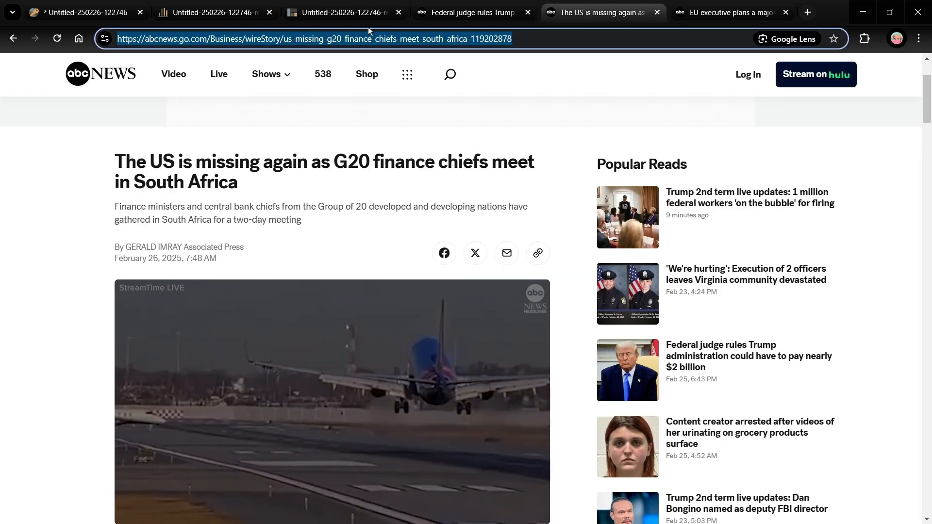
click(342, 12)
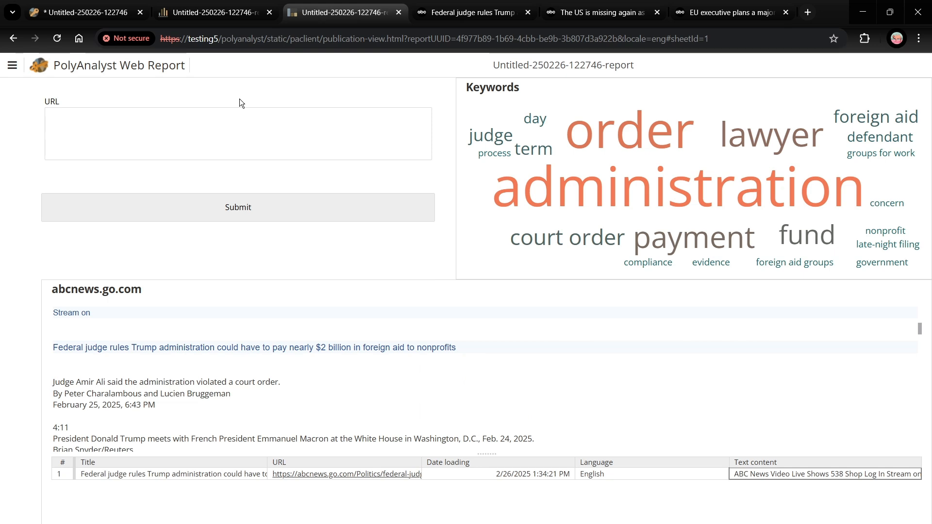
click(65, 117)
text(https://abcnews.go.com/Business/wireStory/us-missing-g20-finance-chiefs-meet-south-africa-119202878)
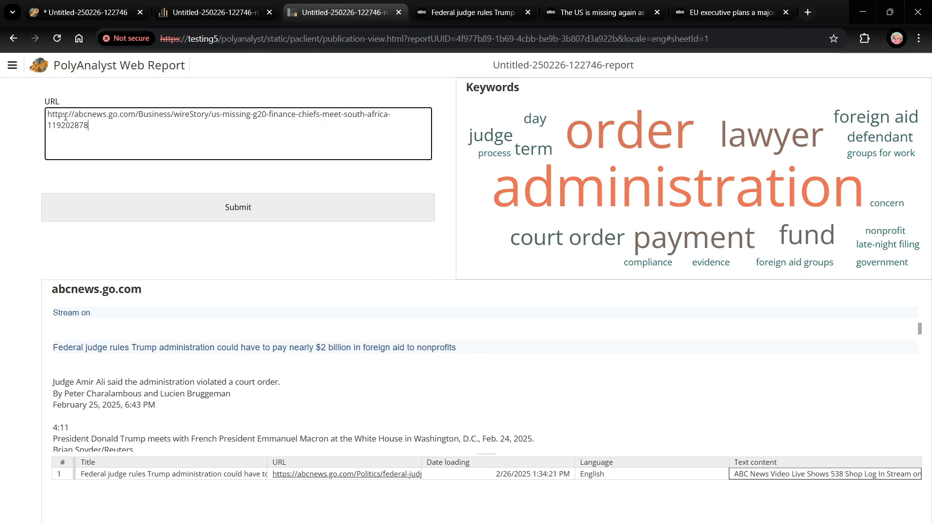
click(243, 210)
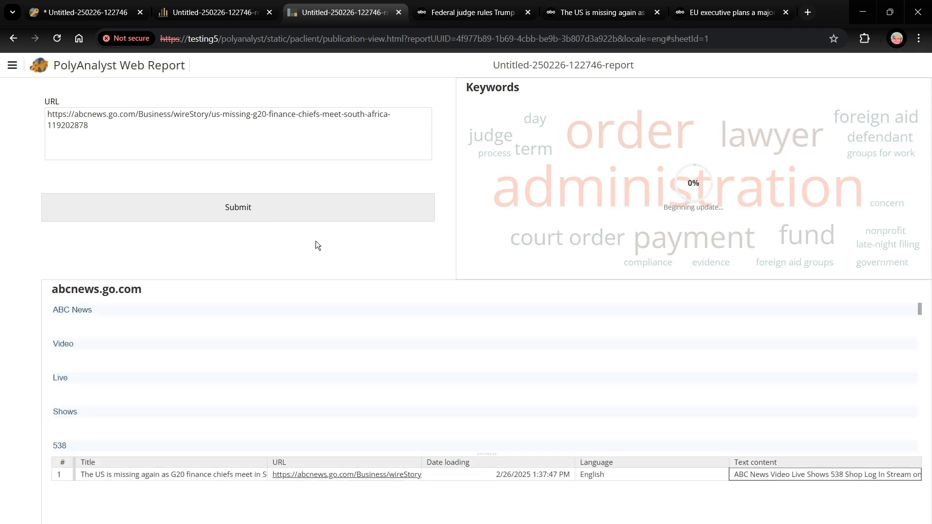
scroll(333, 383, down, 3)
scroll(332, 384, down, 3)
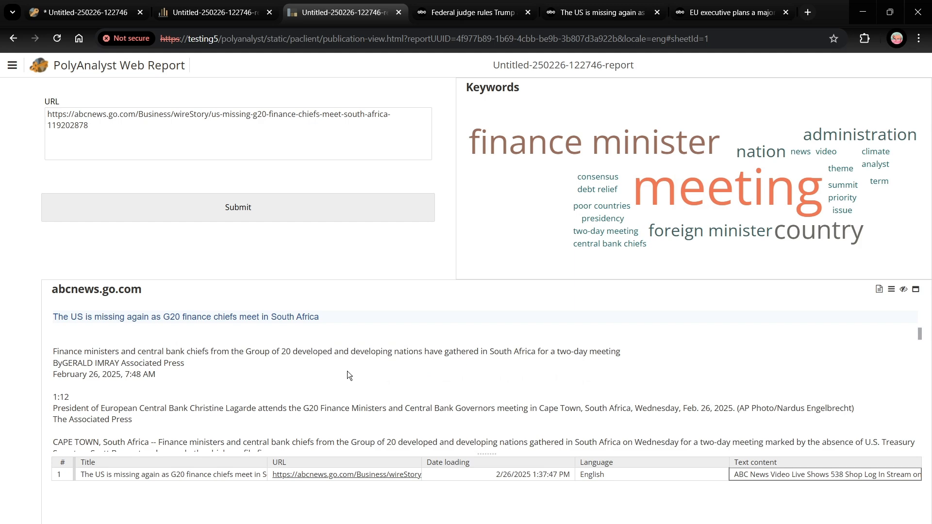
scroll(347, 372, down, 5)
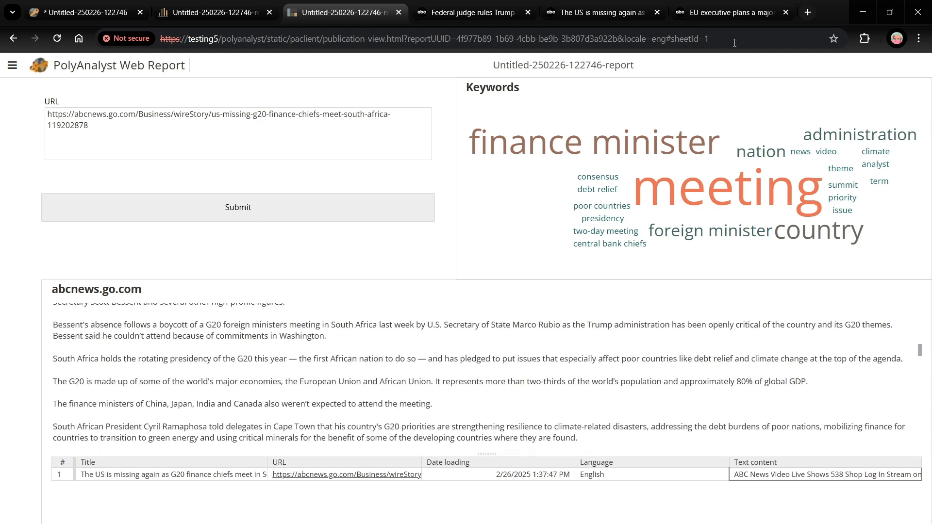
Step: Replace the report's URL with the address of the EU executive economy reset article, submit it and review the updated article text
click(754, 16)
click(465, 39)
right_click(466, 47)
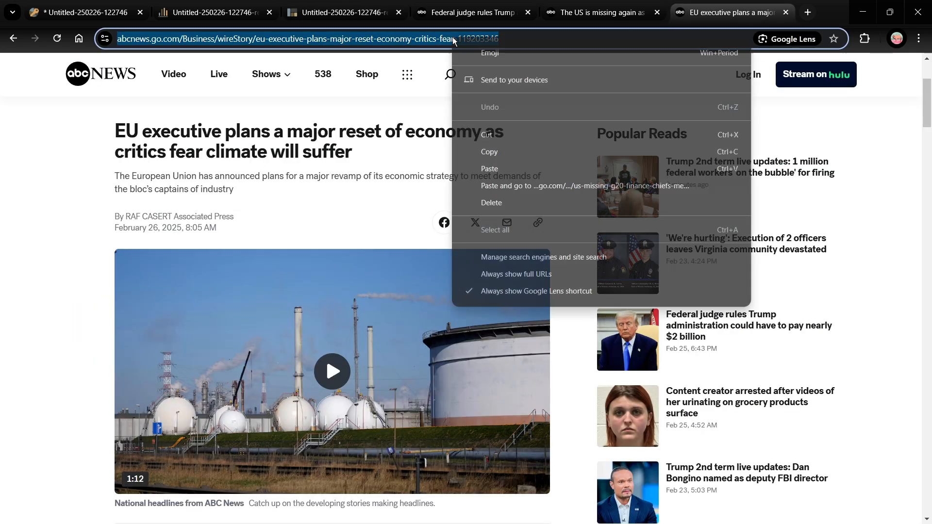
click(498, 152)
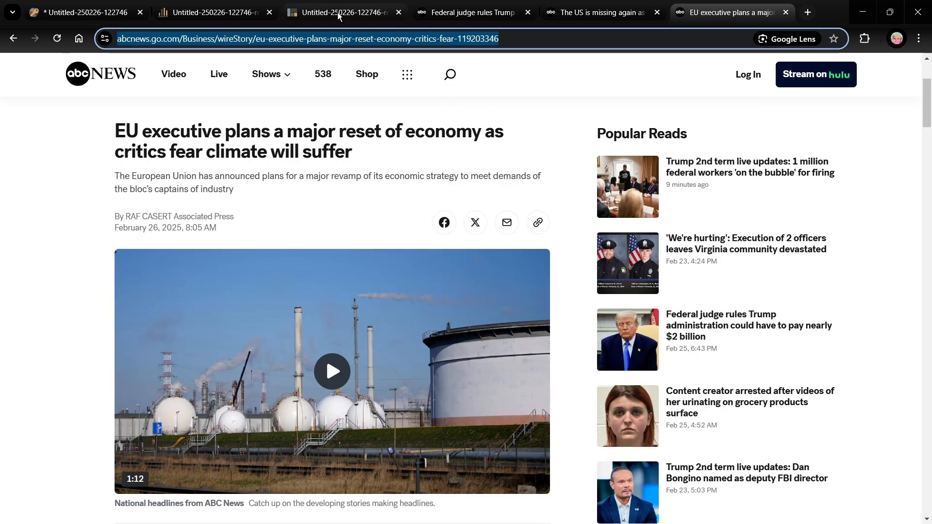
click(330, 15)
click(201, 154)
key(ctrl+a)
key(ctrl+v)
click(241, 209)
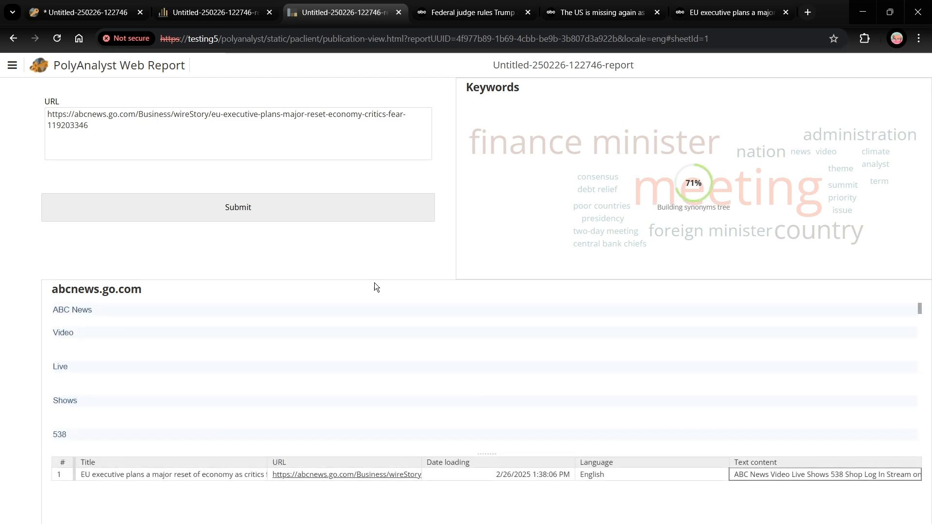
scroll(475, 374, down, 6)
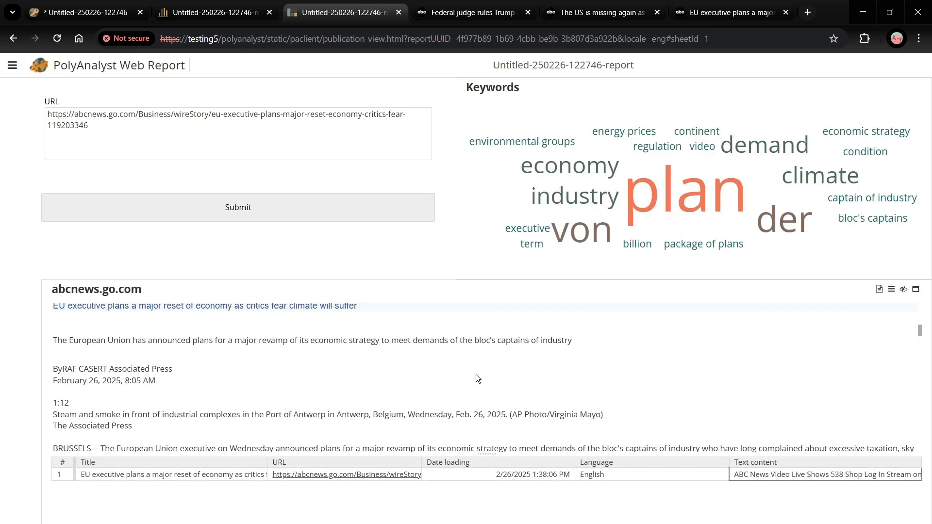
scroll(475, 379, down, 2)
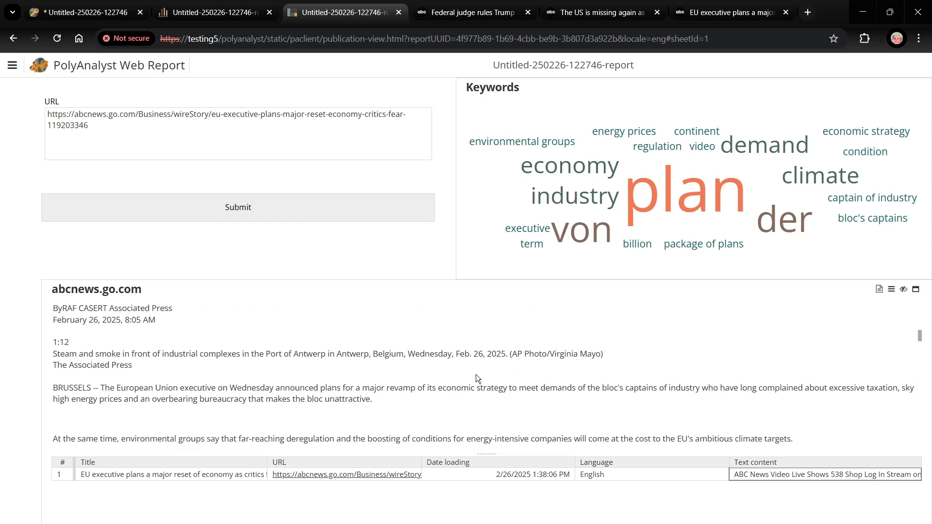
scroll(476, 375, down, 4)
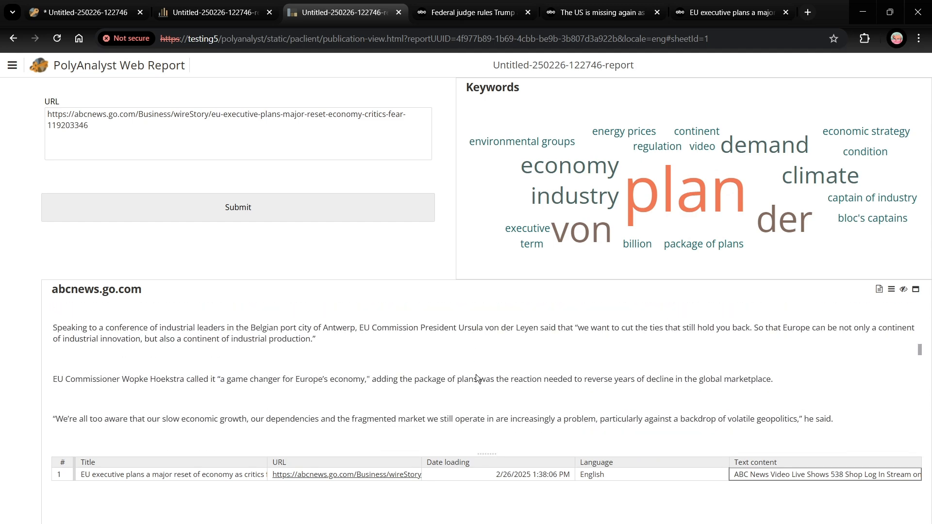